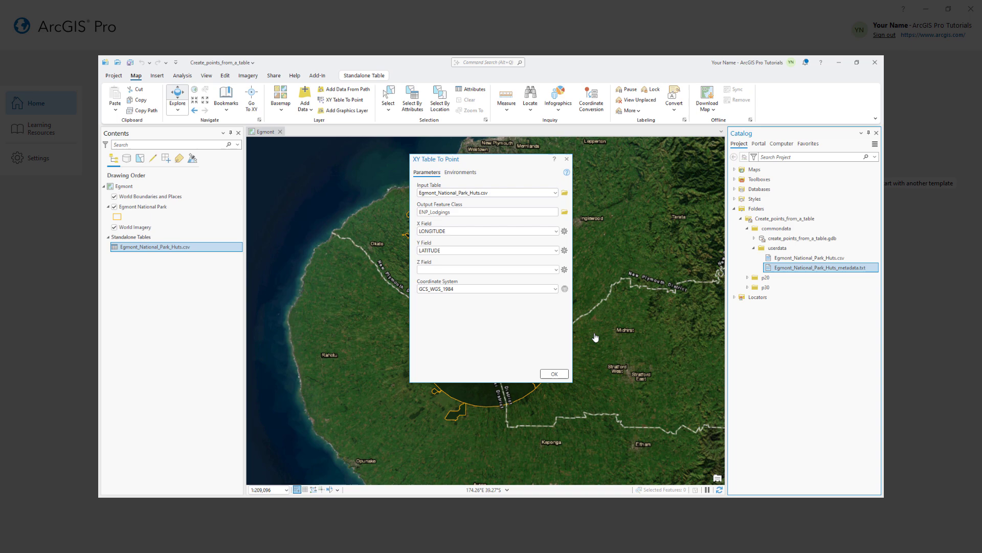
Run XY Table To Point, enter the 'Creative Commons Attribution 3.0 New Zealand' use limitation, and add the located point to Lodgings.
left_click(554, 373)
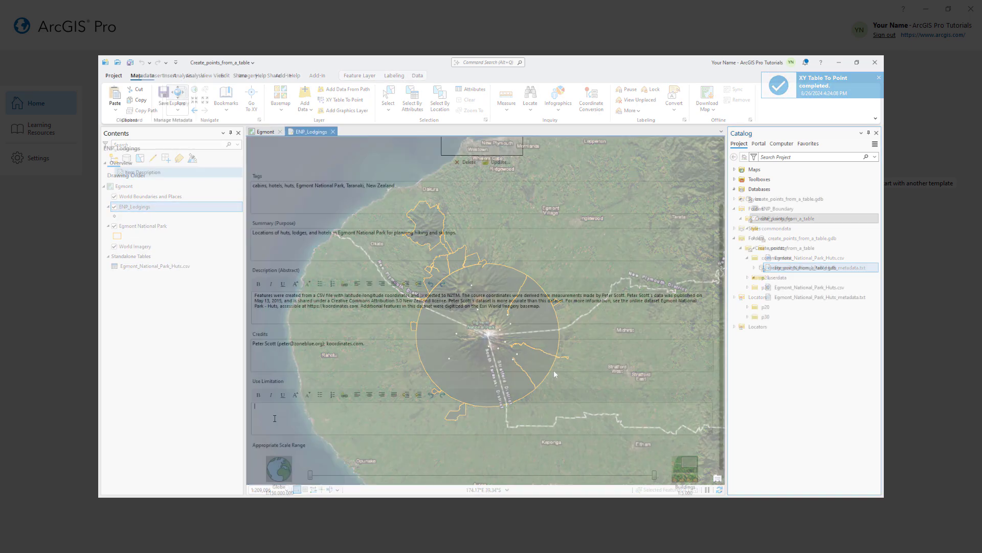
type("Creative Commons Attribution 3.0 New Zealand.")
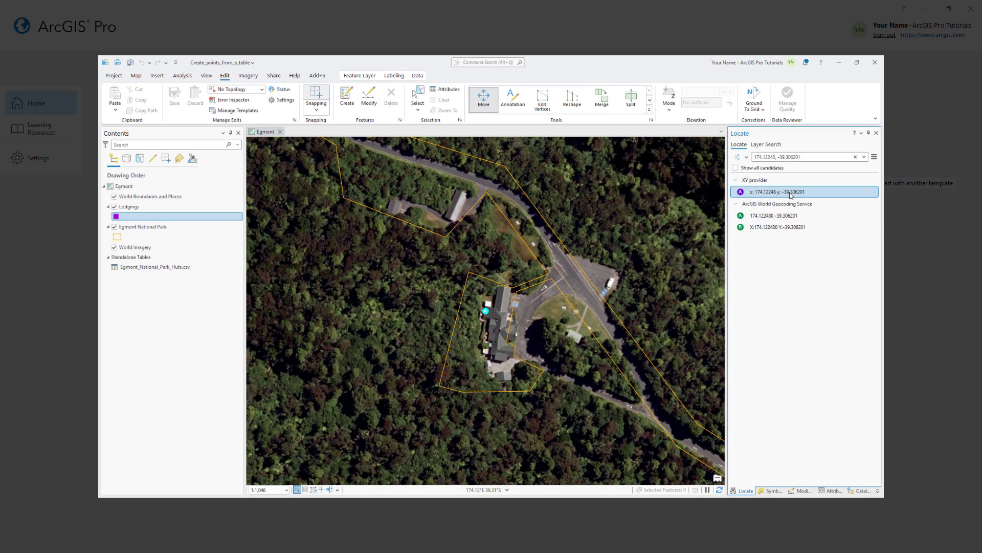
right_click(798, 191)
left_click(798, 188)
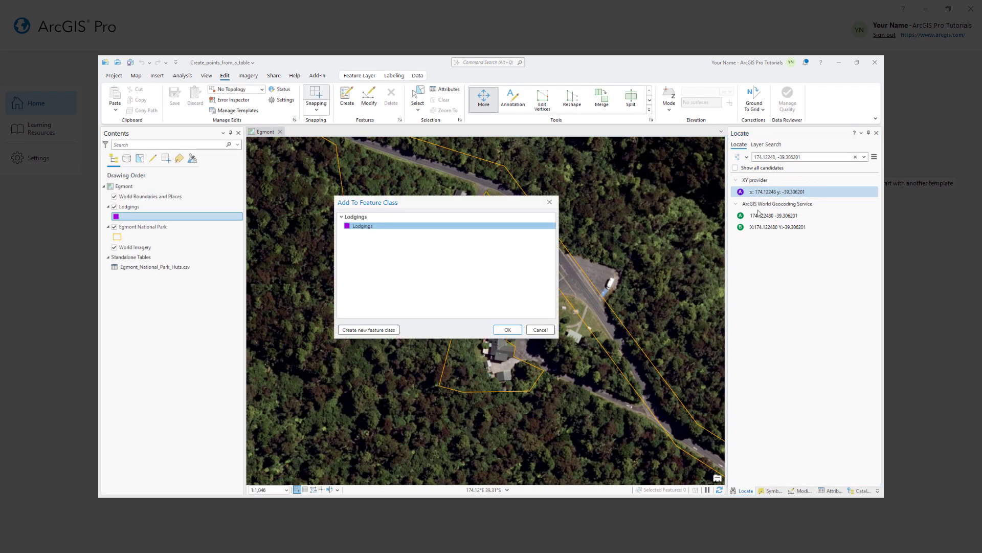
Confirm adding the point to Lodgings, then scroll through the Create points from a table help page.
left_click(506, 330)
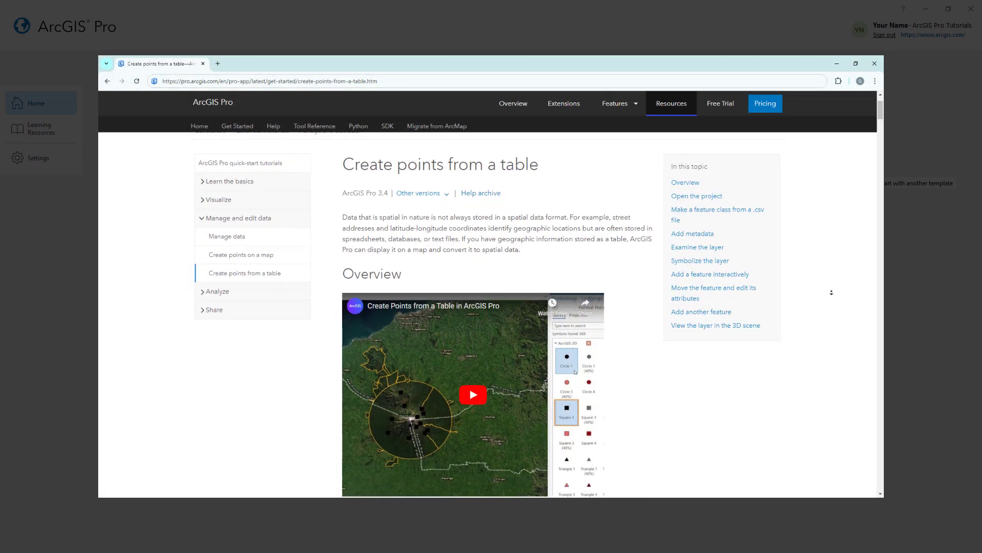
scroll(831, 306, "down", 15)
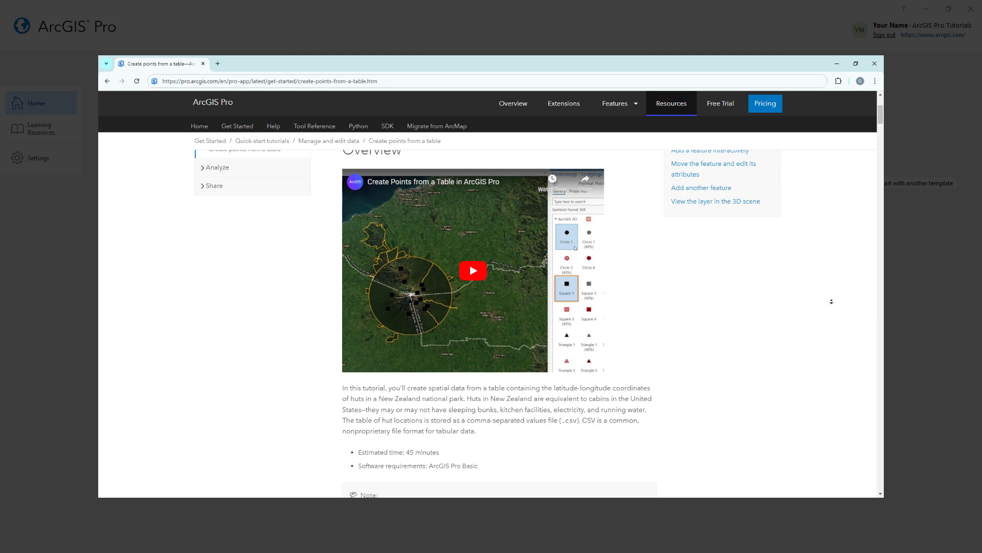
scroll(832, 307, "down", 20)
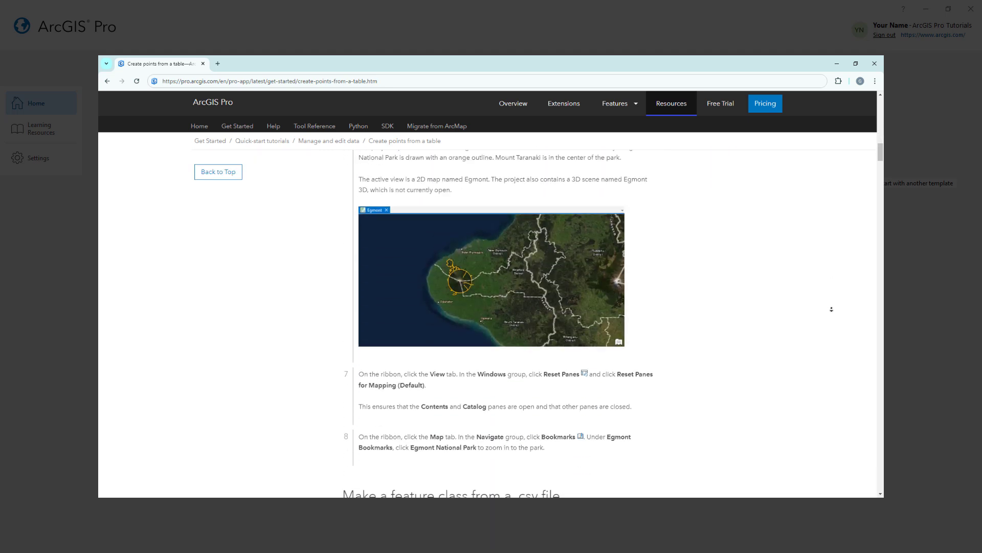
scroll(831, 312, "down", 15)
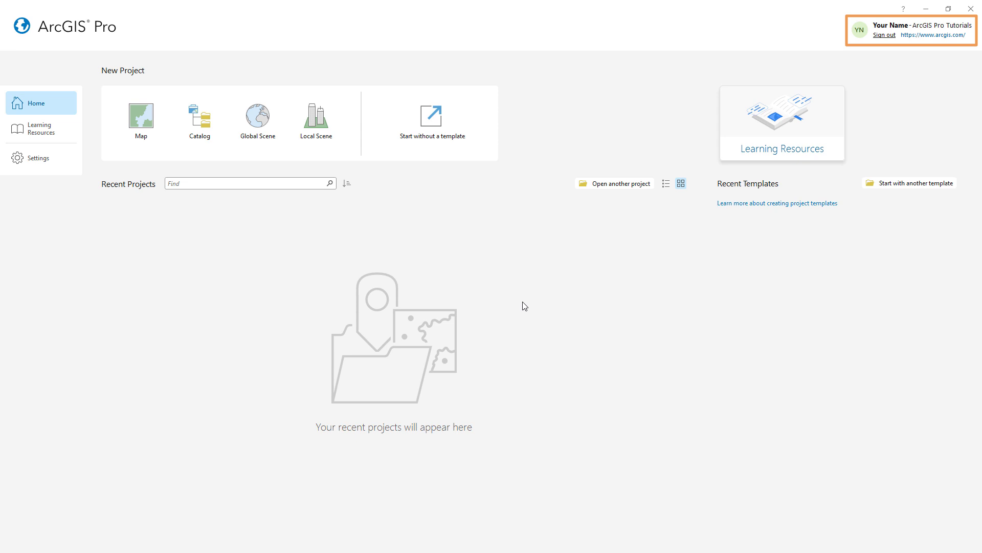
Search ArcGIS Online for 'Create points from a table' and open that project package.
left_click(608, 184)
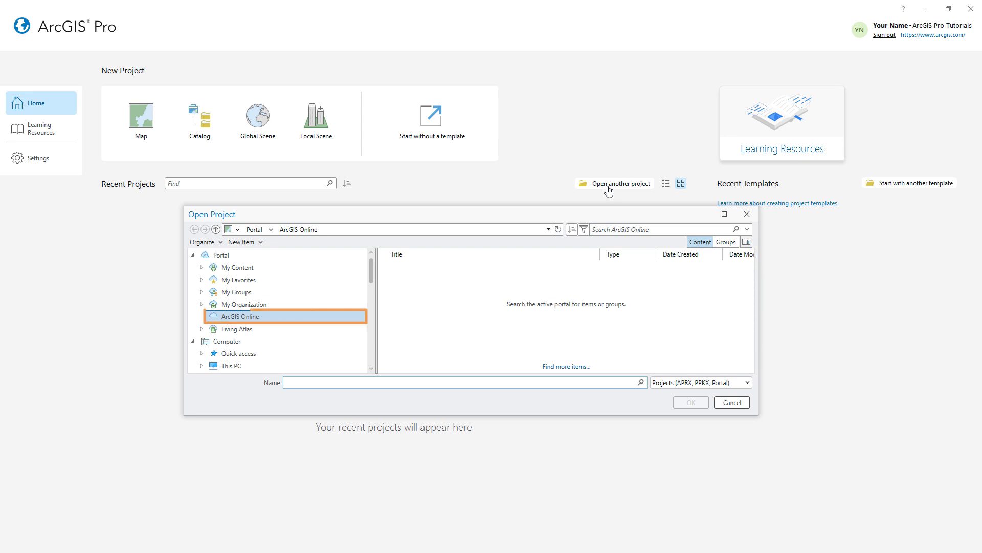
left_click(602, 230)
type("Create points from a table")
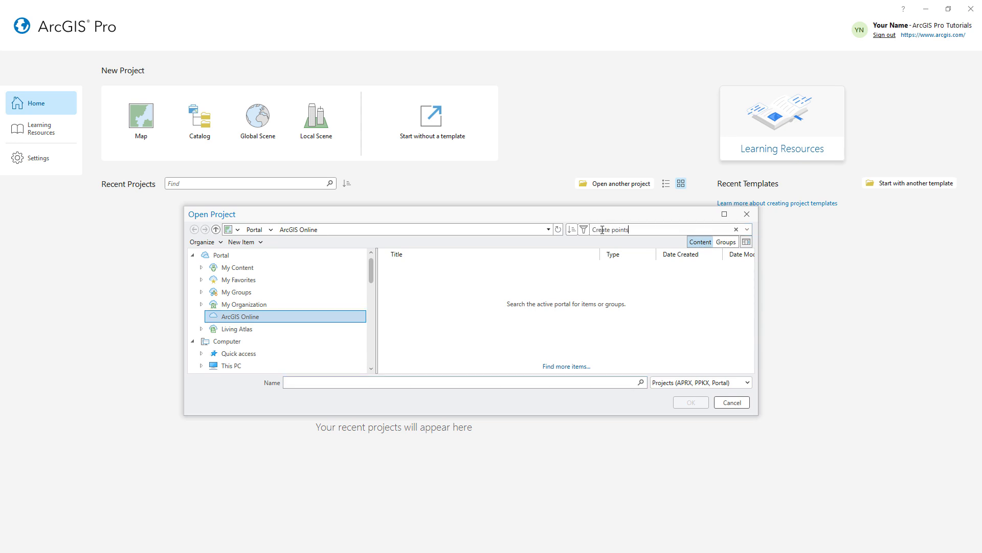
key("Return")
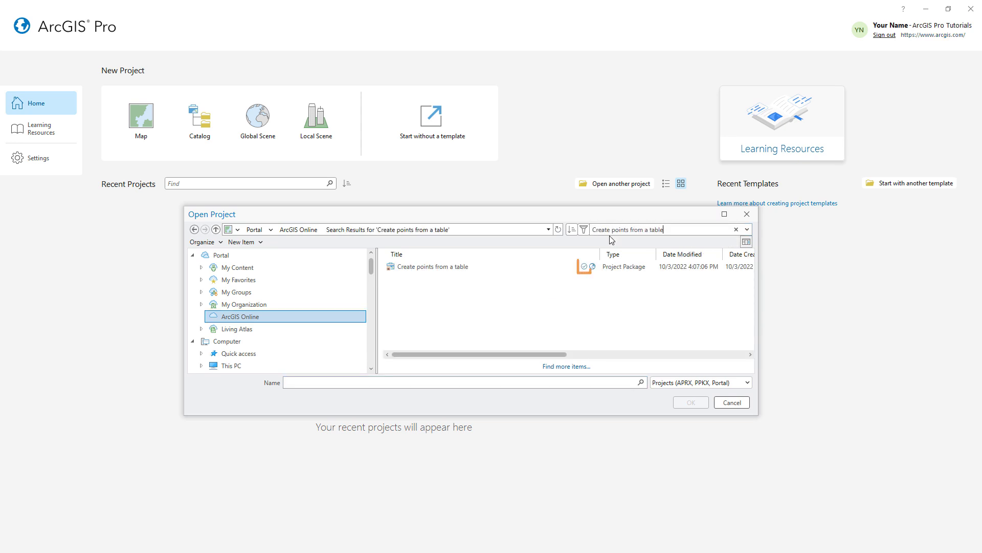
left_click(561, 266)
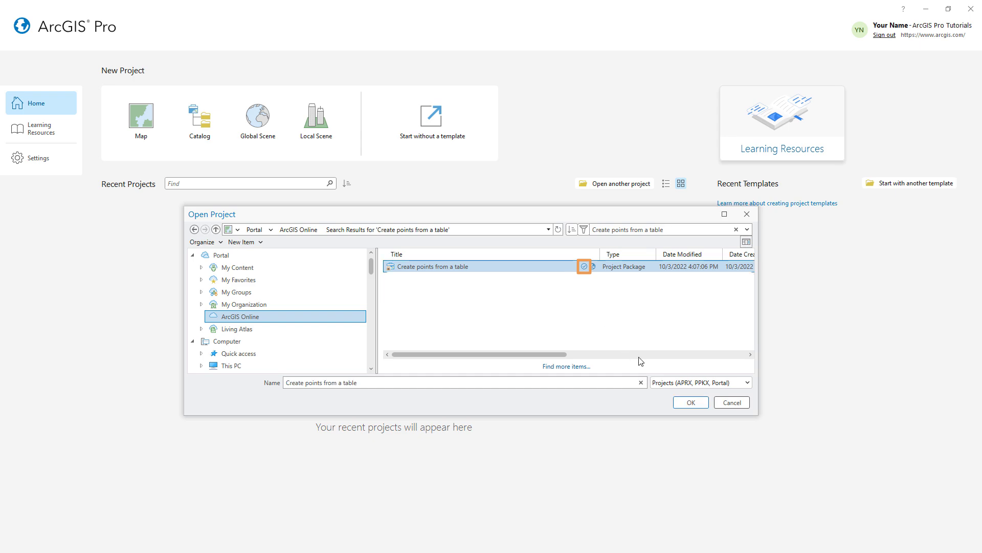
left_click(691, 402)
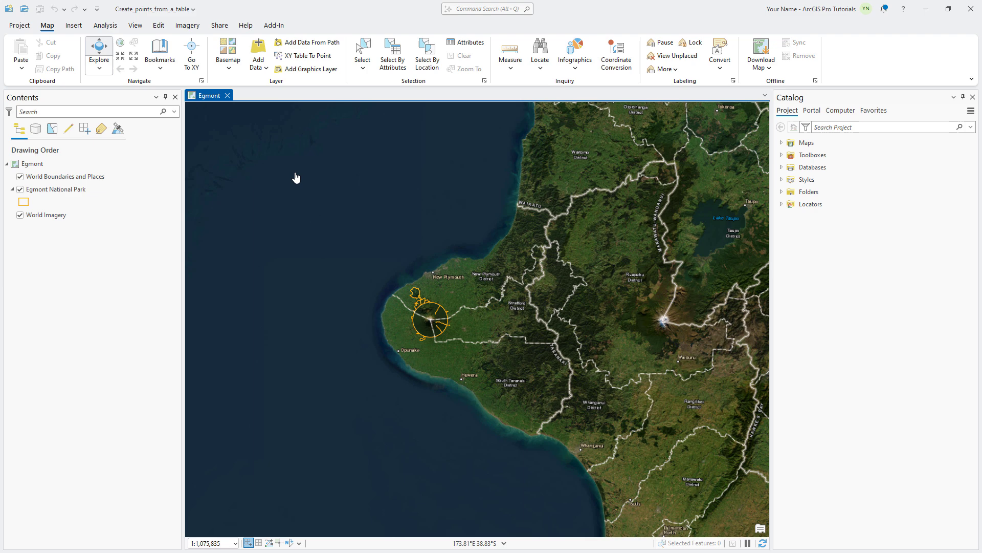
Zoom the map to the Egmont National Park bookmark.
left_click(169, 69)
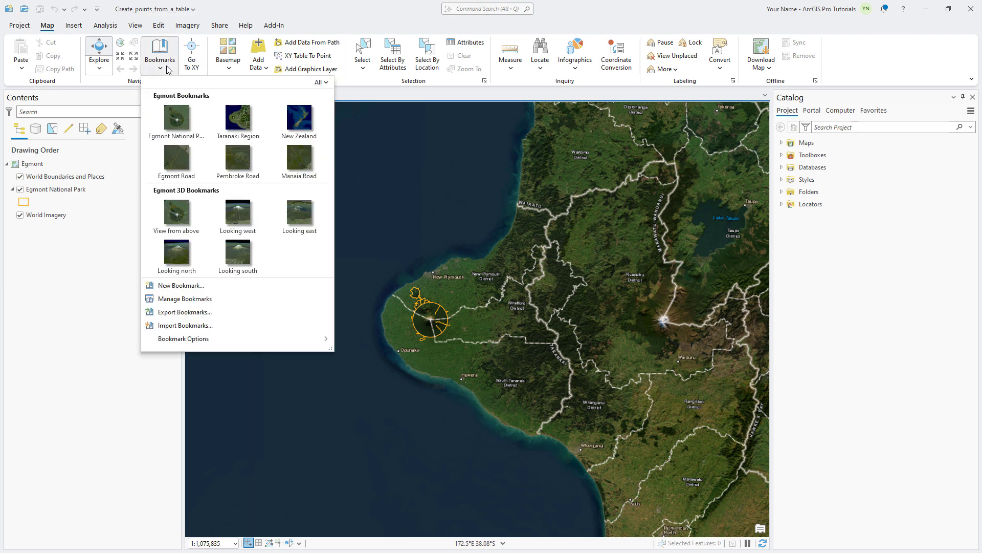
left_click(177, 118)
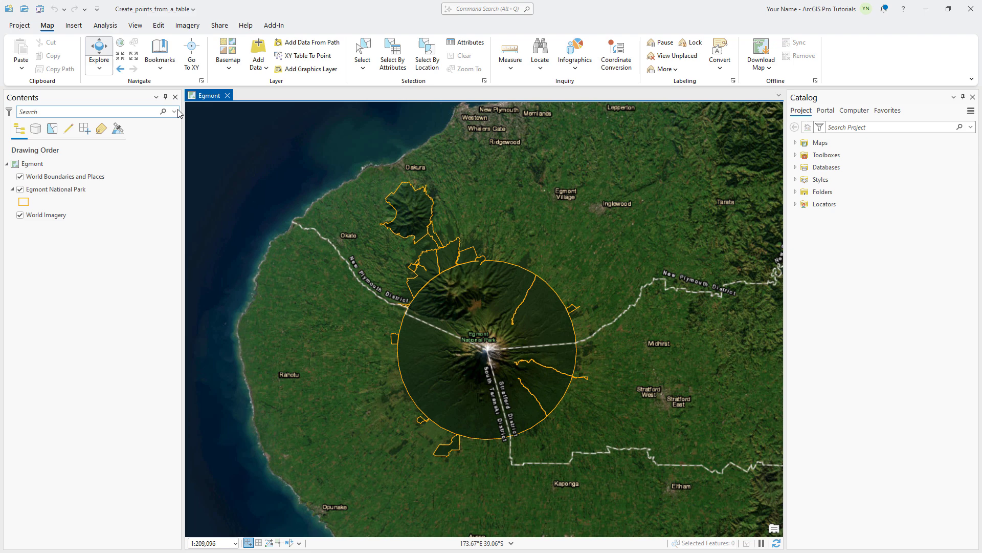
Add Egmont_National_Park_Huts.csv from Create_points_from_a_table > commondata > userdata to the map.
left_click(258, 49)
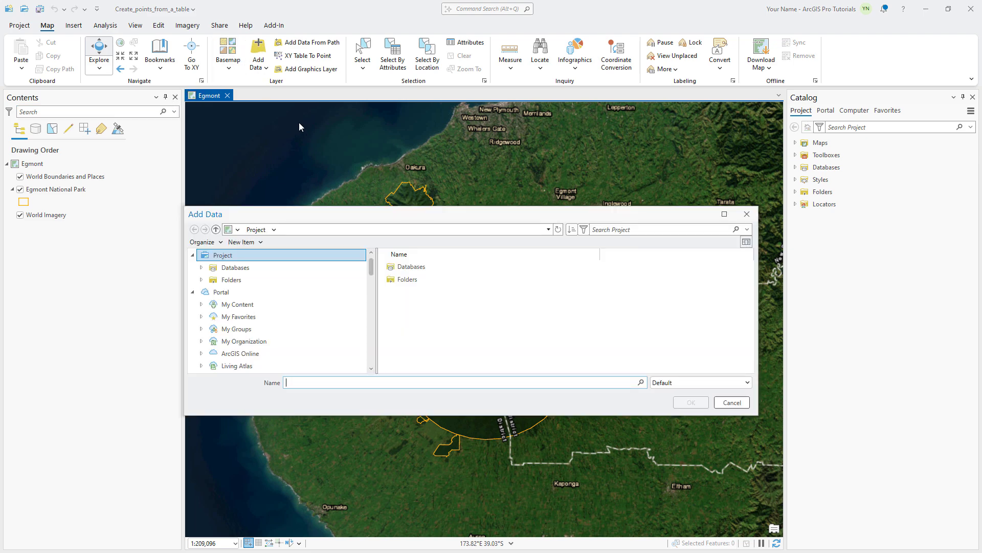
left_click(250, 280)
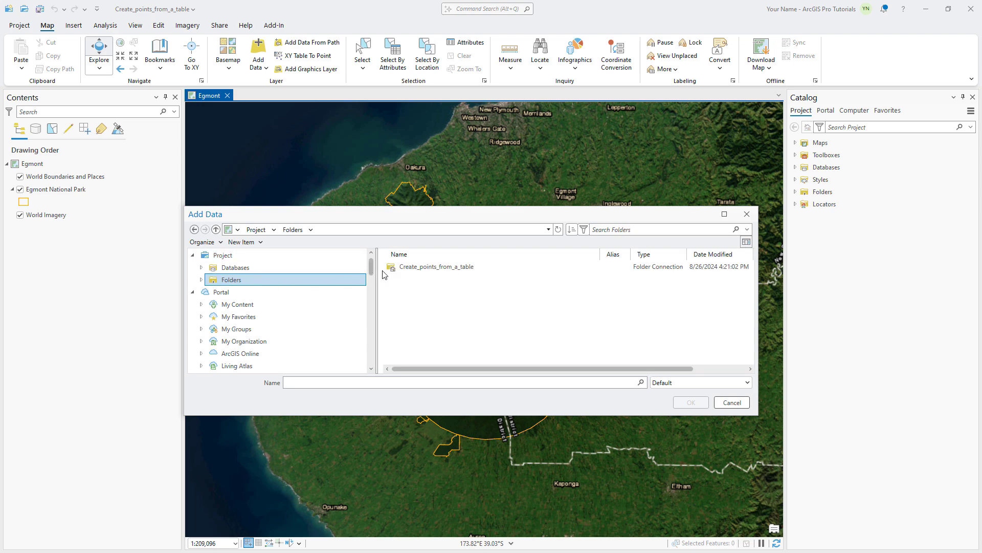
double_click(412, 267)
double_click(410, 268)
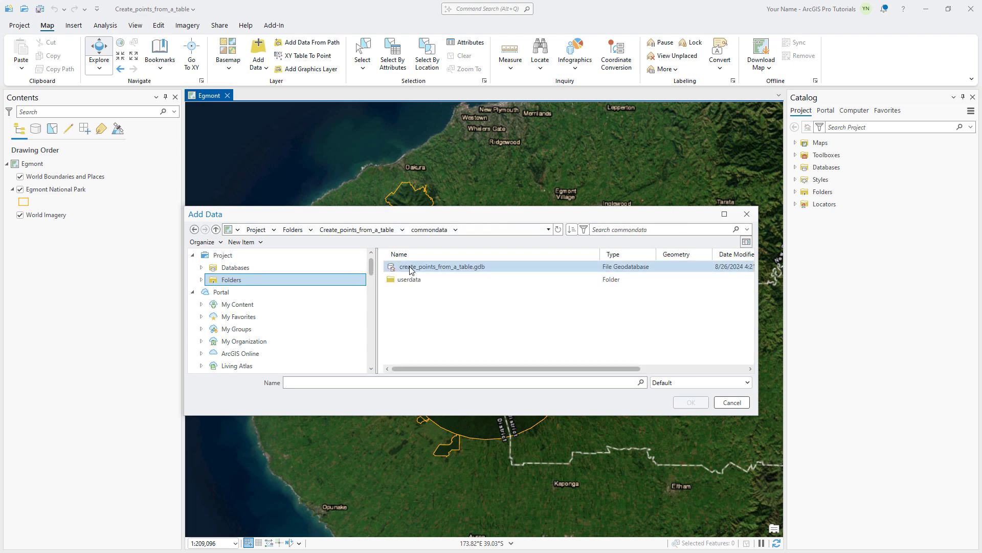
double_click(415, 281)
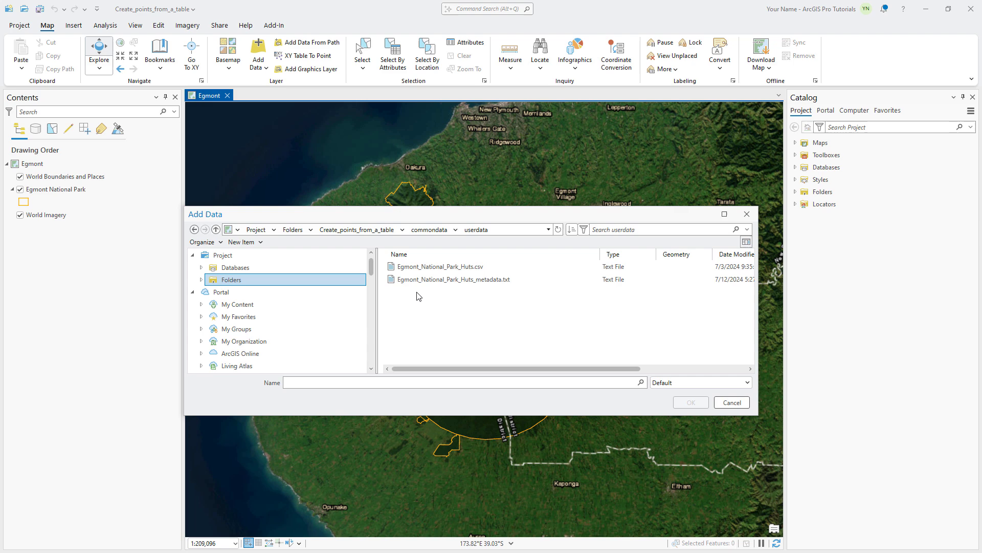
left_click(430, 267)
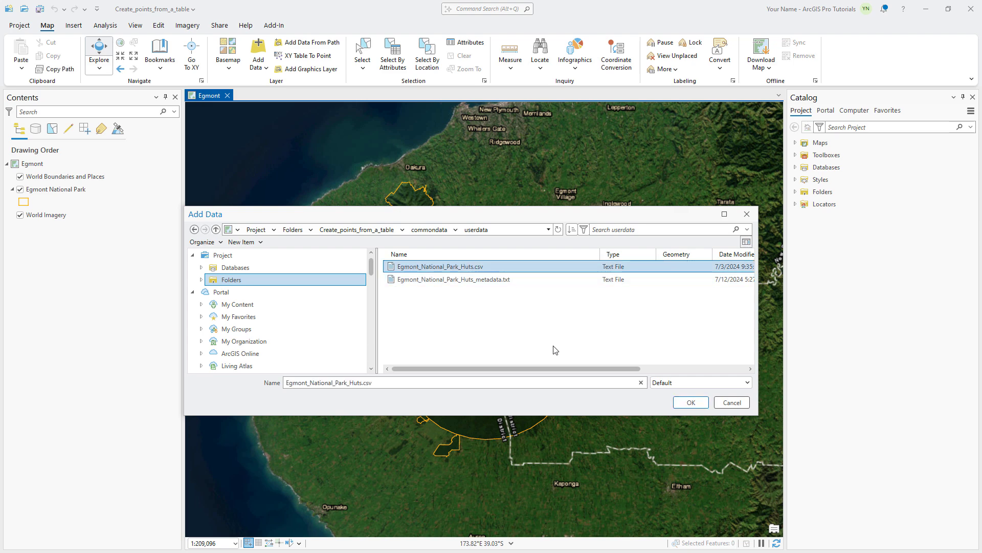
left_click(690, 403)
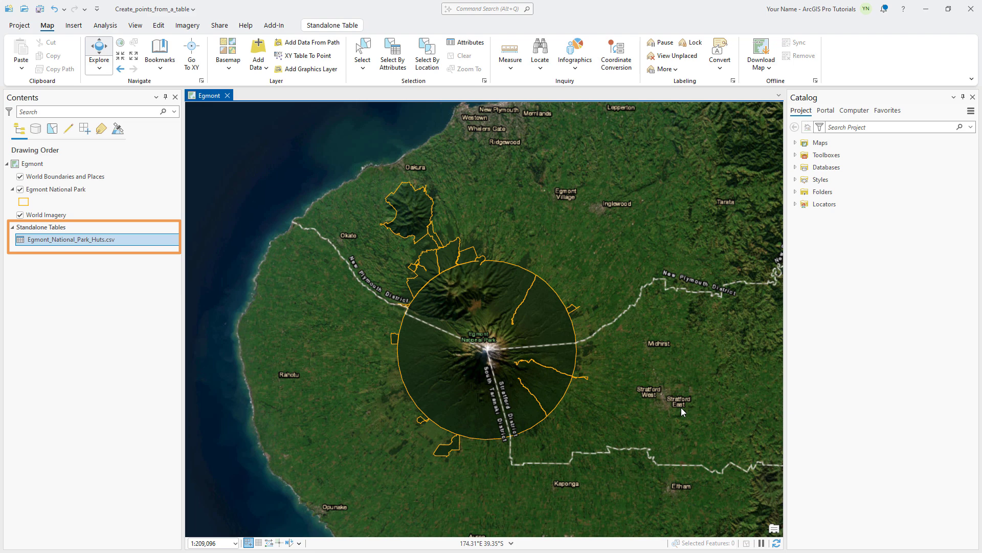
right_click(104, 240)
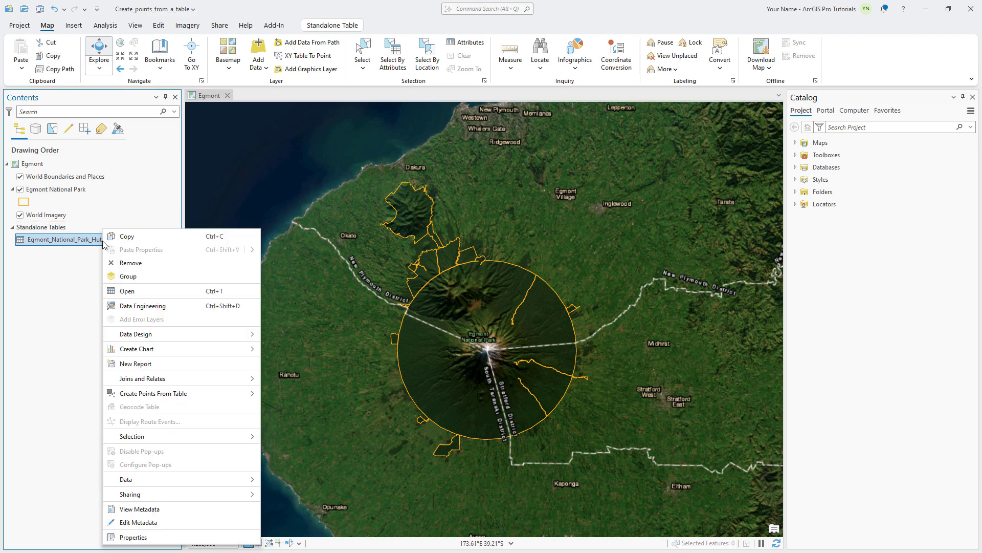
left_click(136, 293)
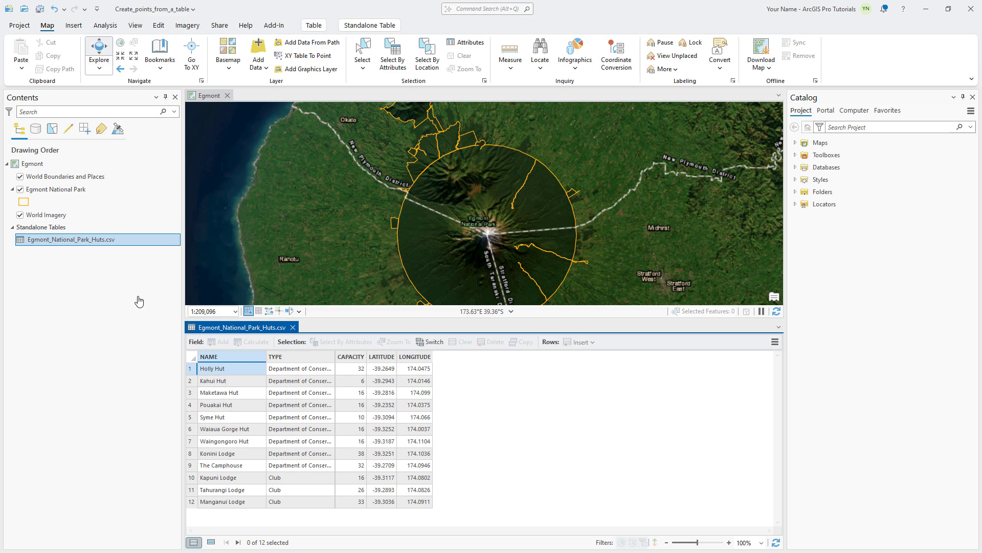
left_click(293, 327)
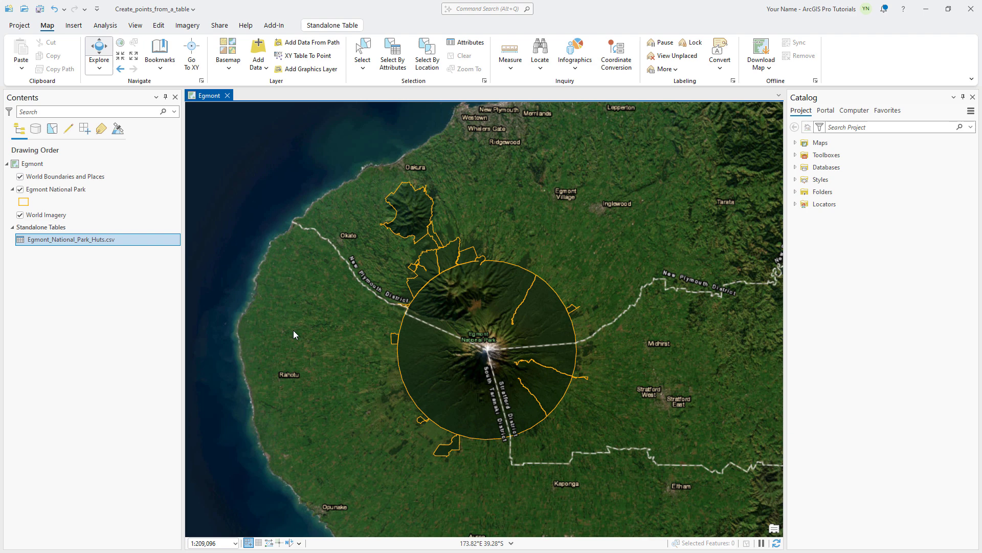
Open XY Table To Point for the huts CSV and name the output feature class ENP_Lodgings.
right_click(103, 239)
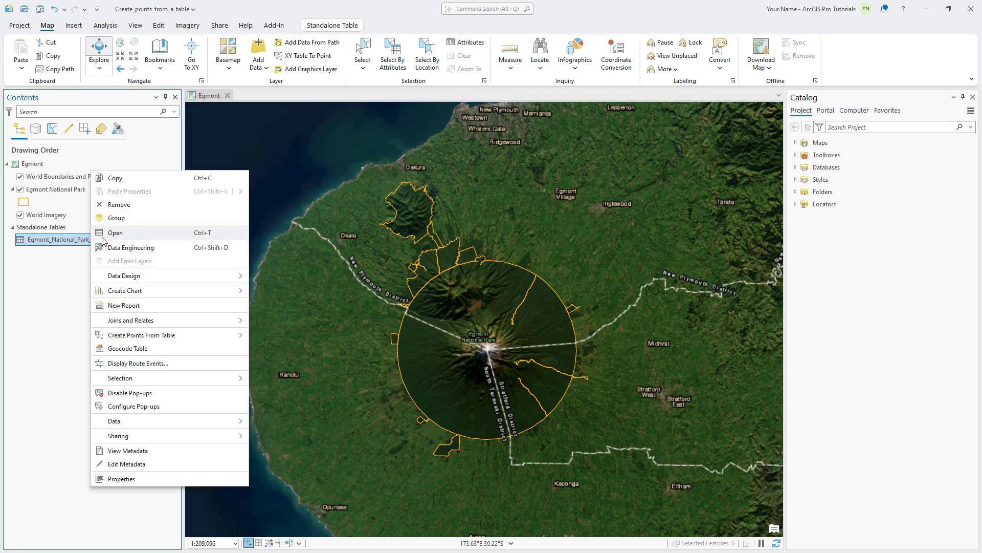
mouse_move(160, 336)
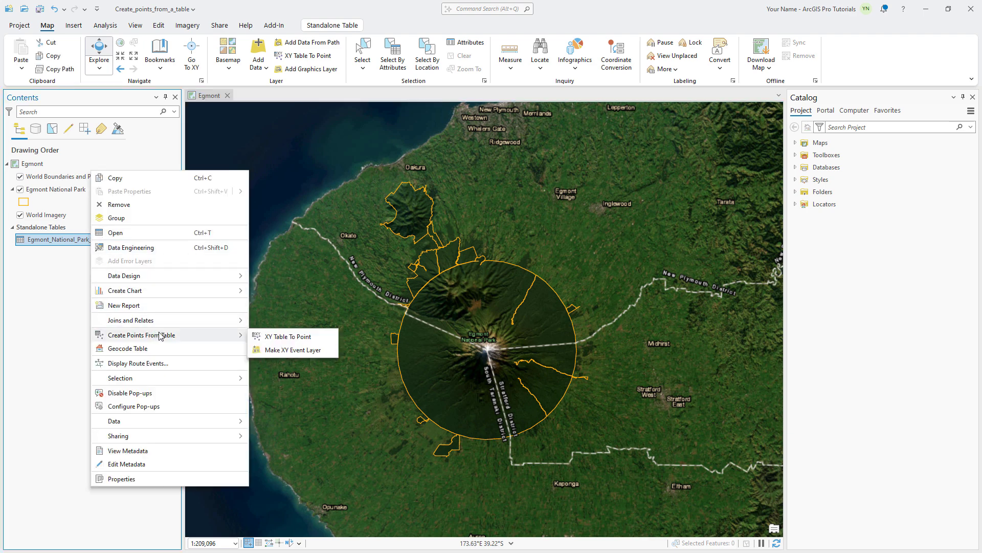
left_click(270, 337)
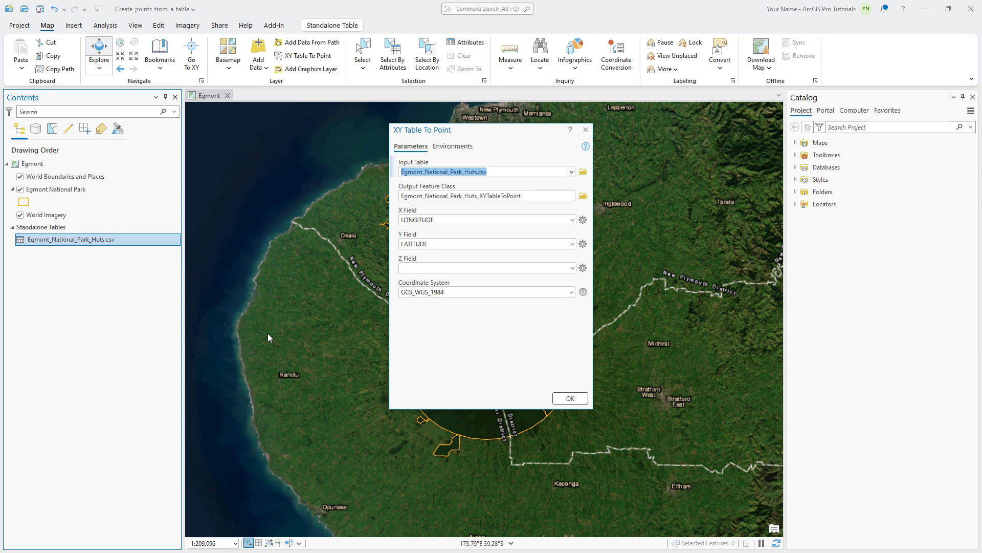
left_click(542, 198)
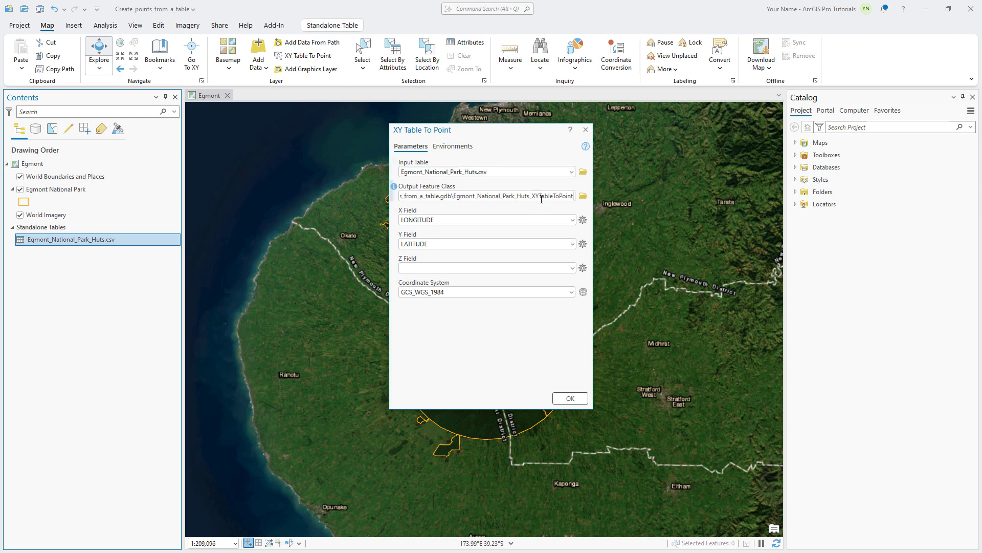
double_click(472, 199)
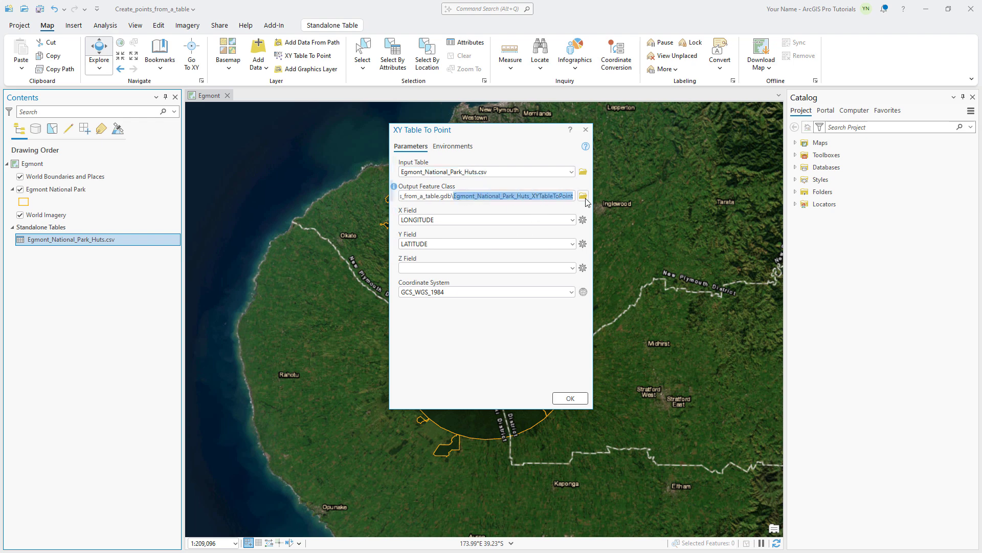
type("ENP_Lo")
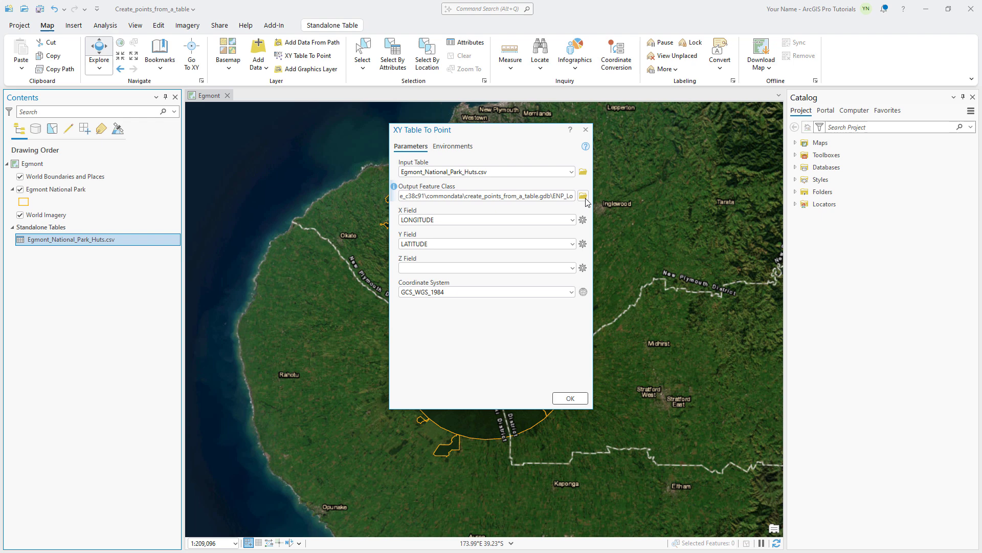
type("dgings")
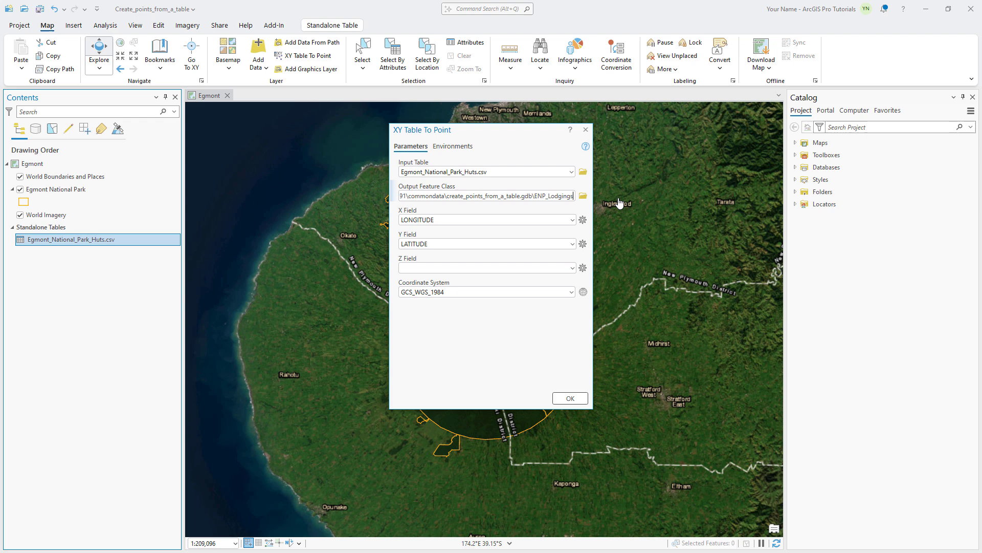
Expand Folders to commondata > userdata in Catalog and right-click Egmont_National_Park_Huts_metadata.txt.
left_click(795, 191)
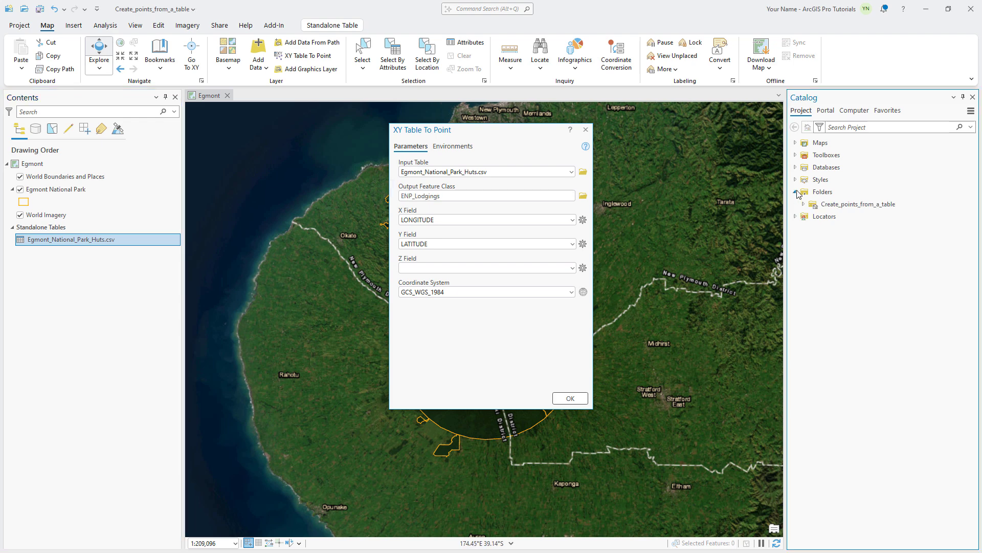
left_click(804, 204)
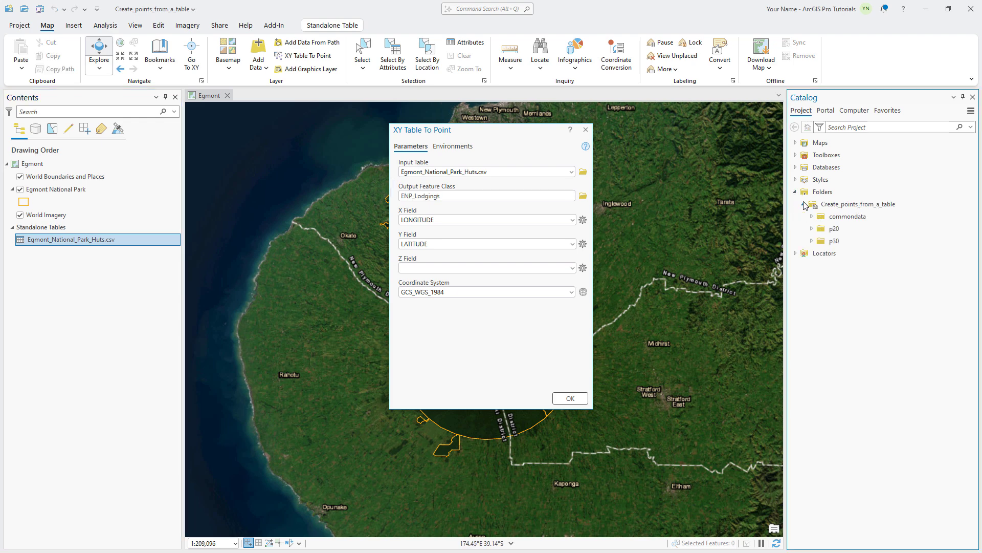
left_click(813, 216)
left_click(820, 241)
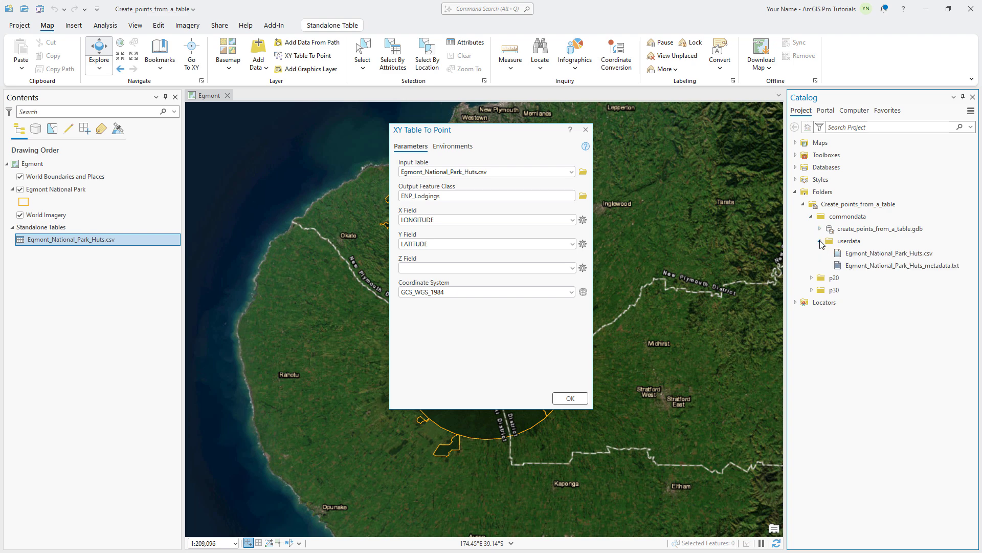
right_click(859, 266)
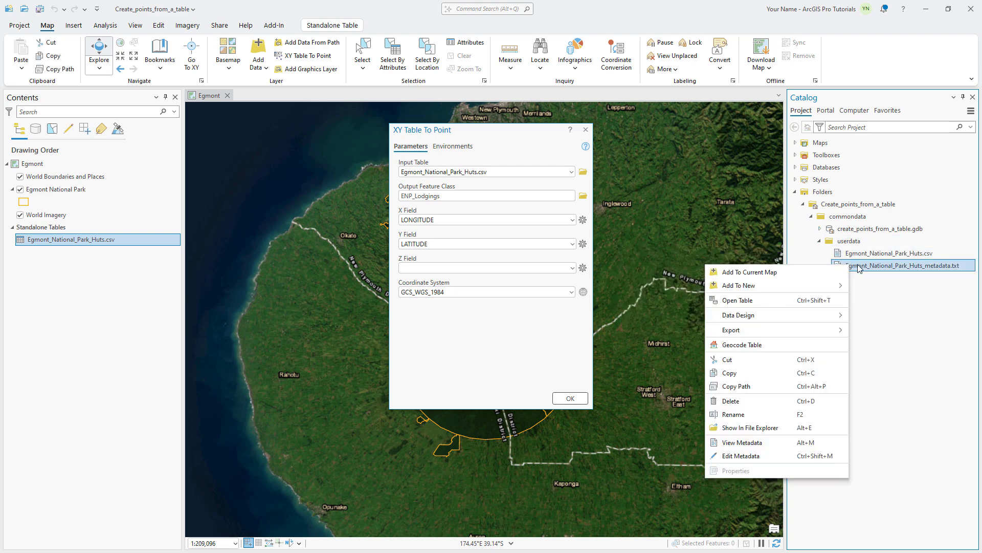
left_click(760, 429)
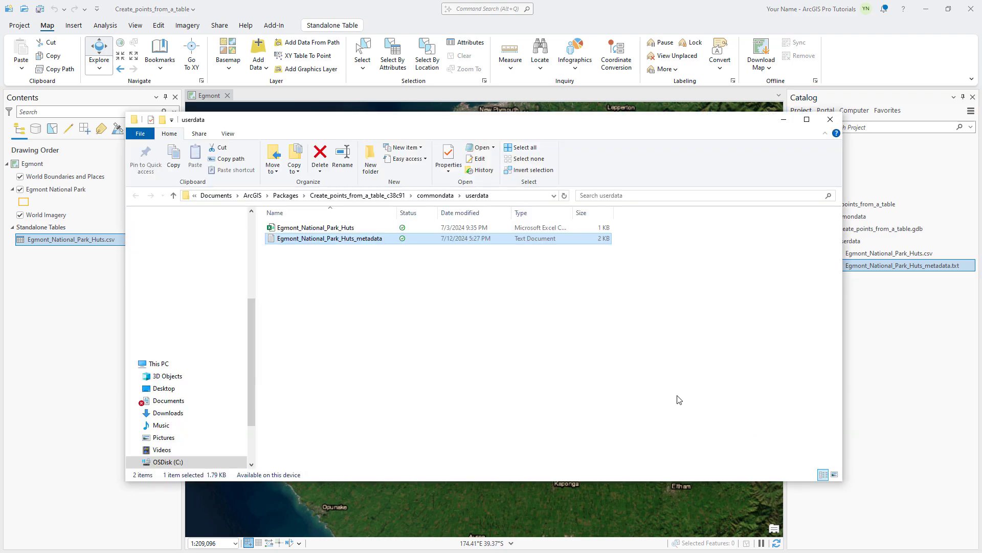
double_click(353, 244)
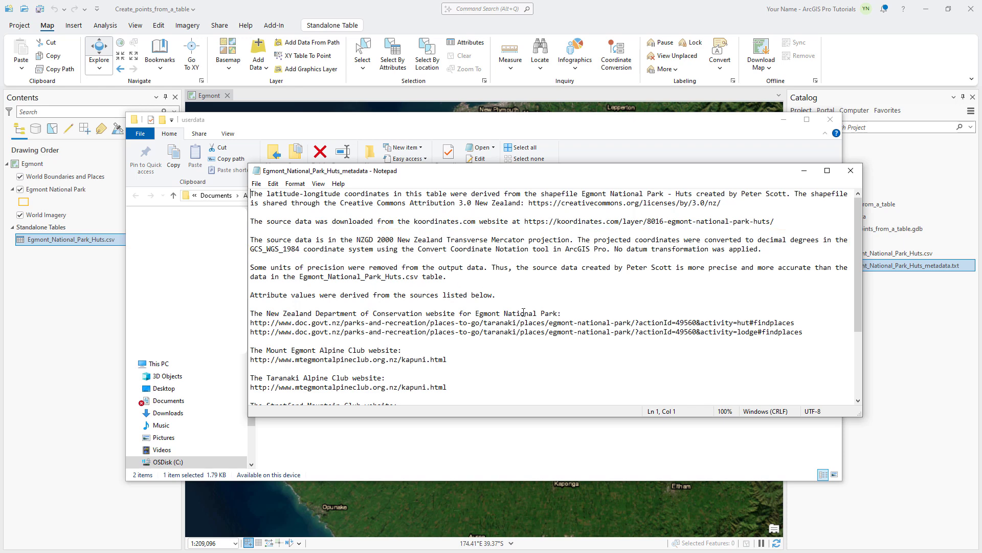
left_click(851, 171)
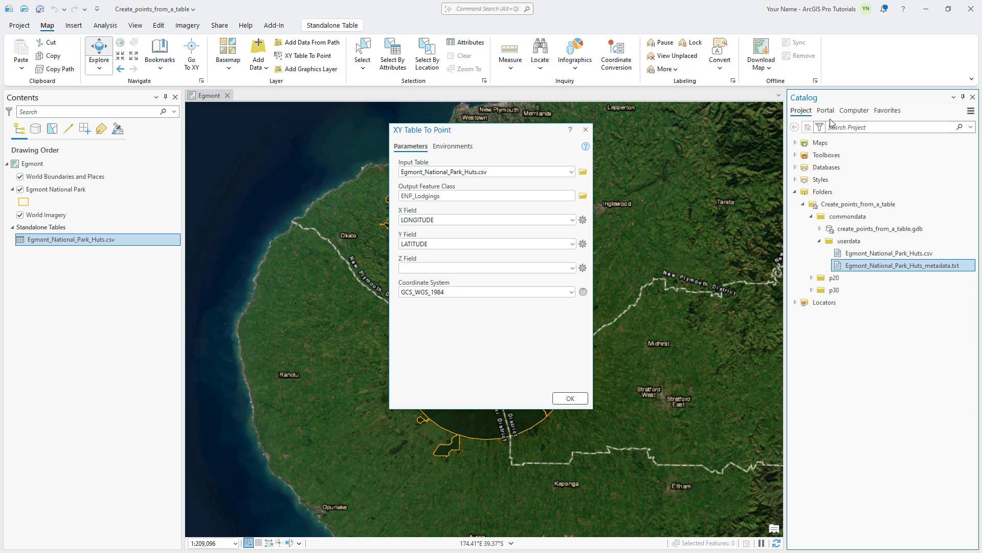
Run XY Table To Point to create ENP_Lodgings, then expand create_points_from_a_table.gdb under Databases.
left_click(569, 396)
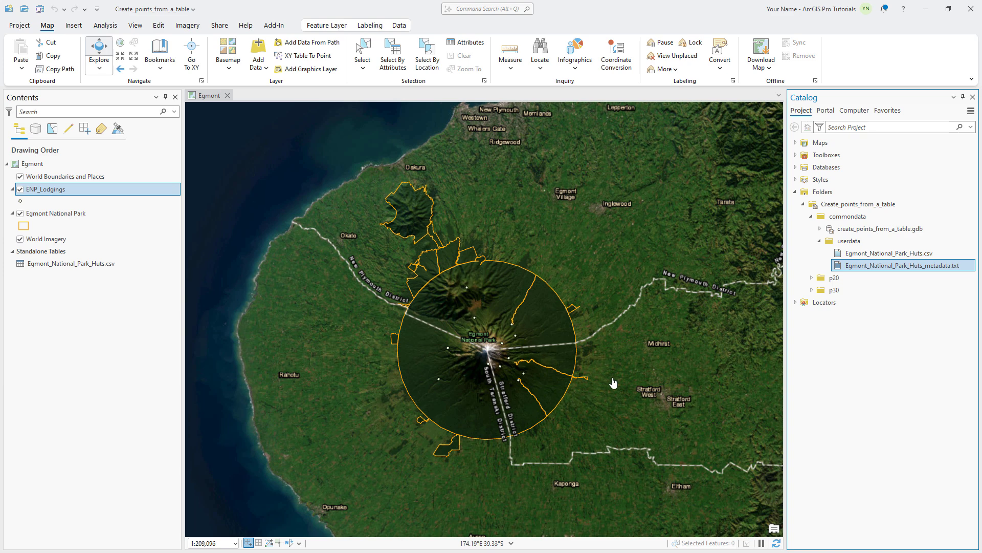
left_click(795, 168)
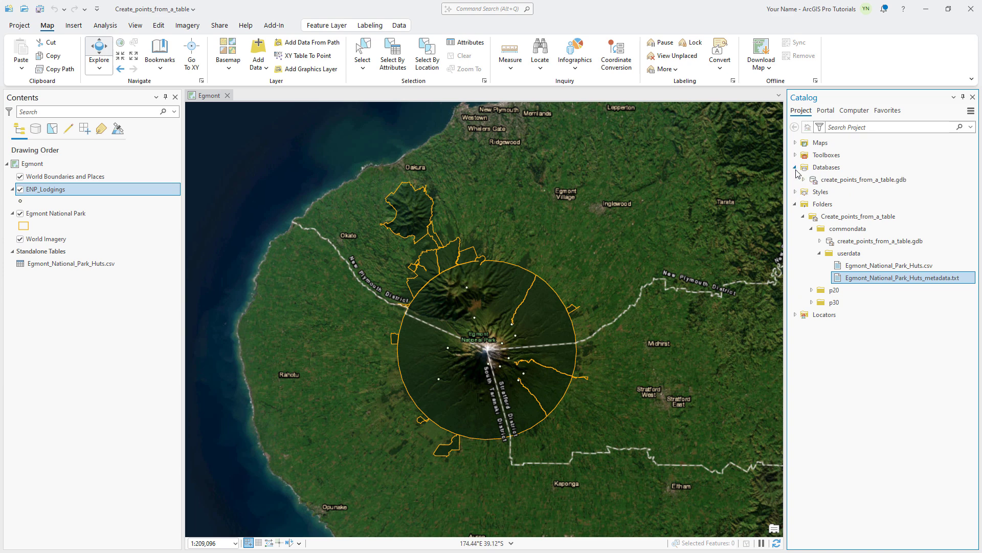
left_click(803, 179)
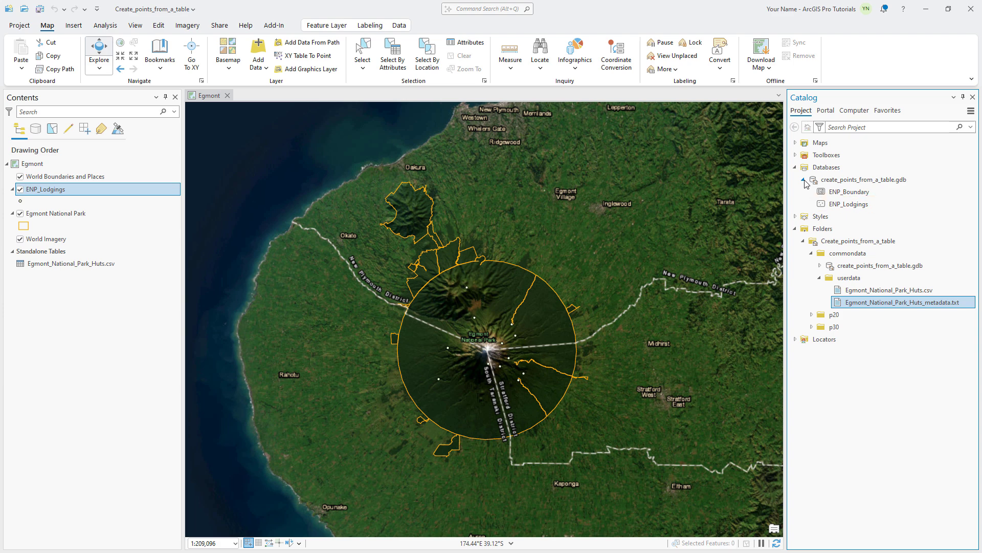
Open the ENP_Lodgings metadata editor and paste in the title 'Egmont National Park Lodgings'.
right_click(837, 206)
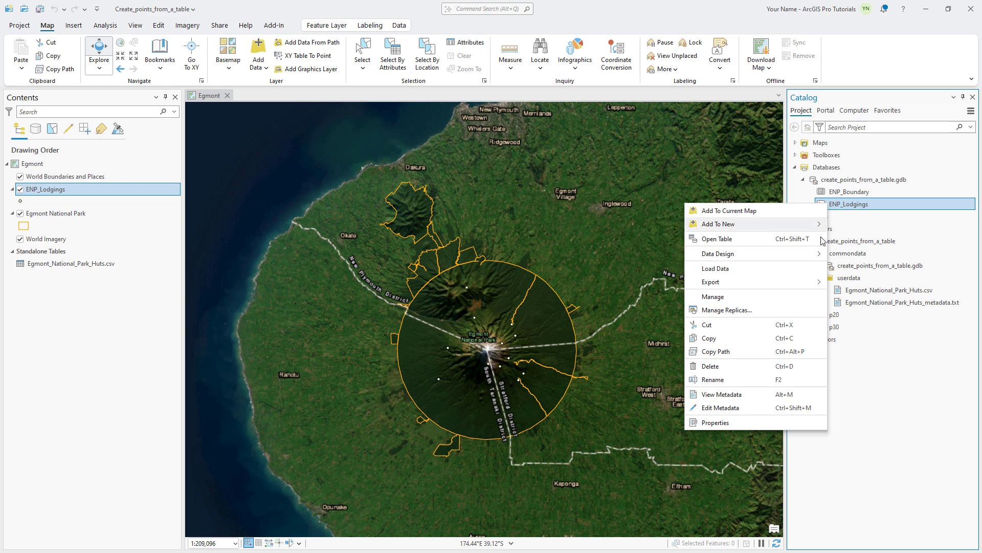
left_click(748, 407)
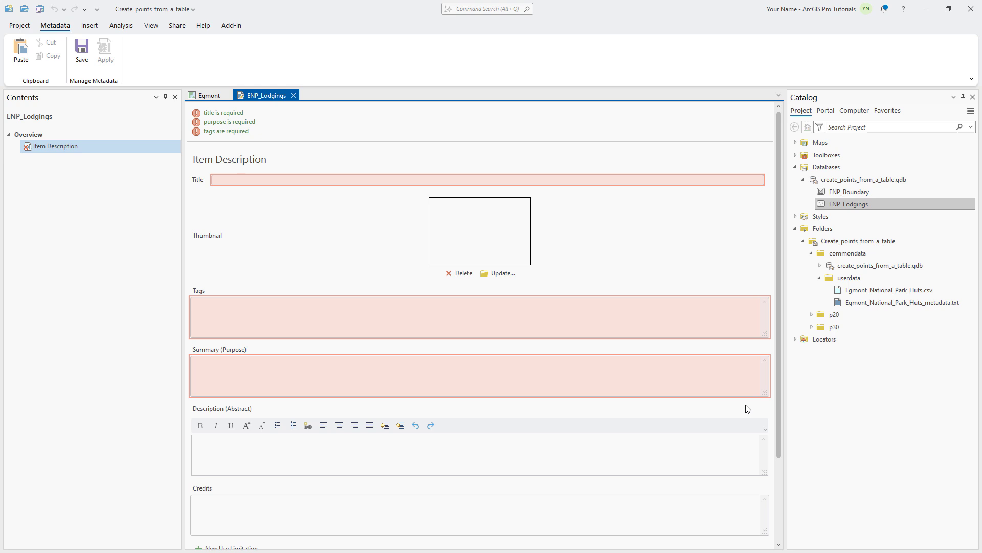
type("Egmont National Park Lodgings")
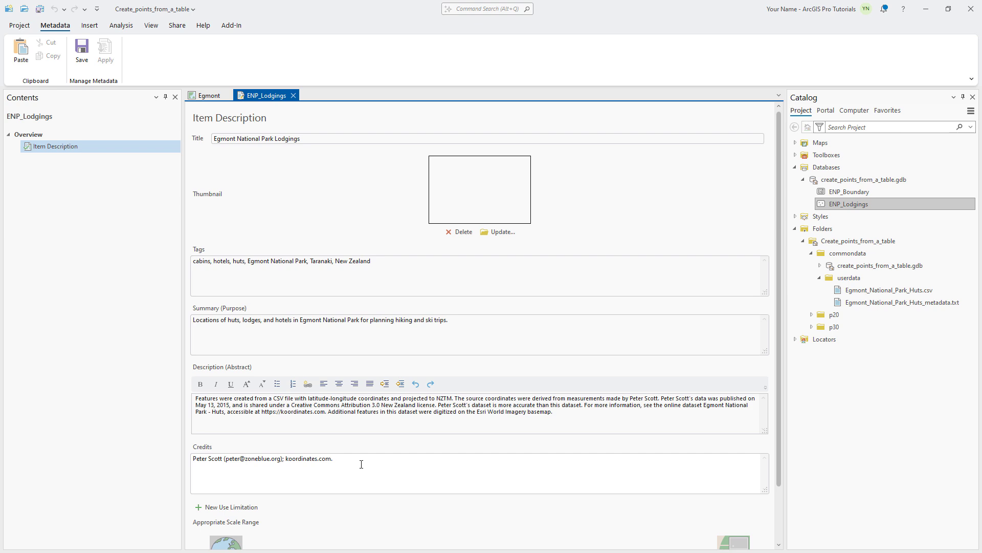
Add the use limitation 'Creative Commons Attribution 3.0 New Zealand.', save the metadata and close the editor.
left_click(236, 509)
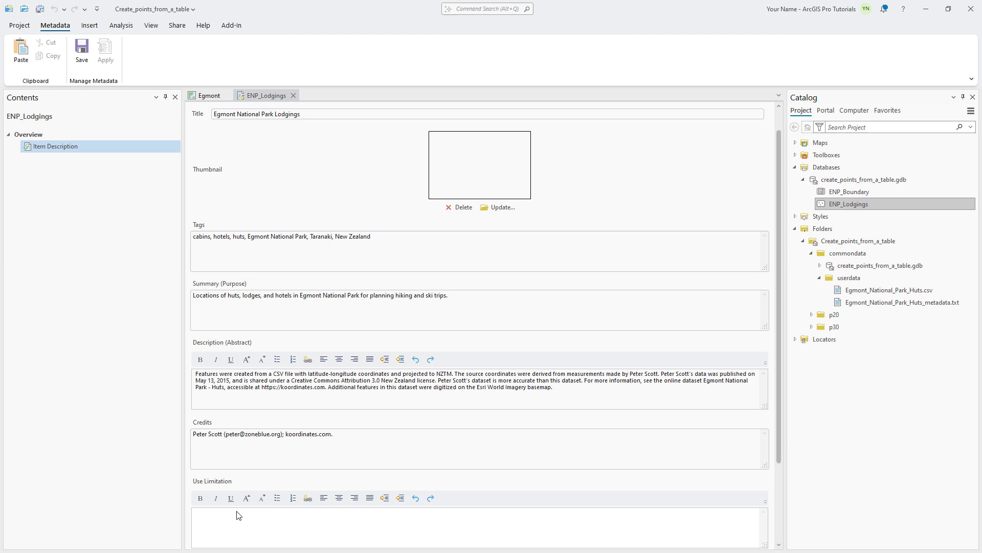
left_click(221, 454)
type("Creative C")
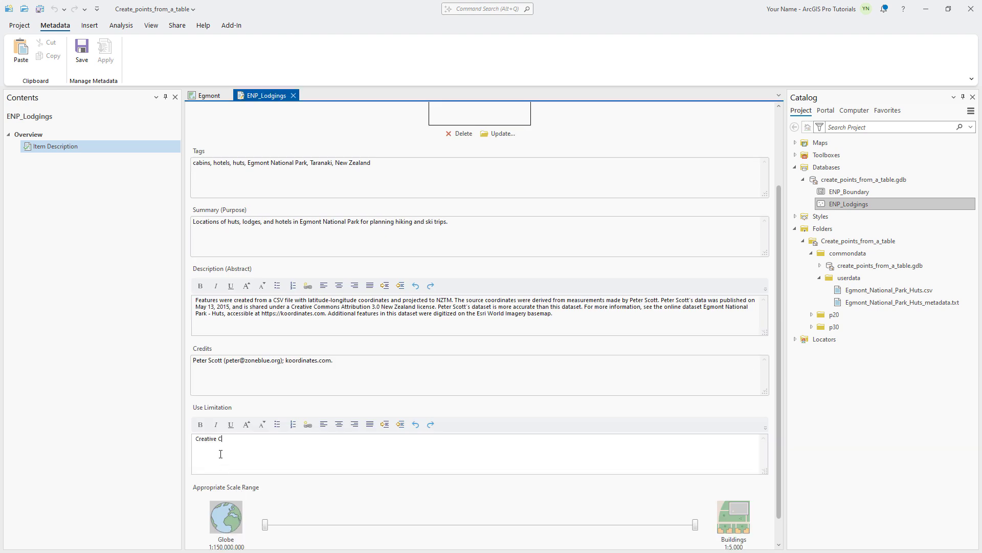
type("ommons Attribution 3.0 New Zealand.")
left_click(81, 60)
left_click(293, 96)
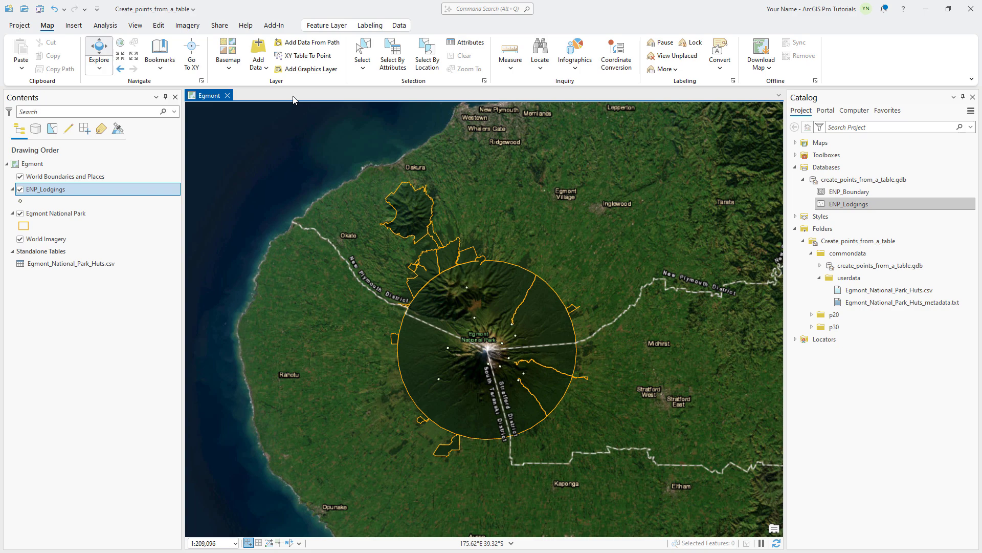
Zoom in to about 1:632 on a lodging point until its hut building is visible.
scroll(476, 325, "up", 5)
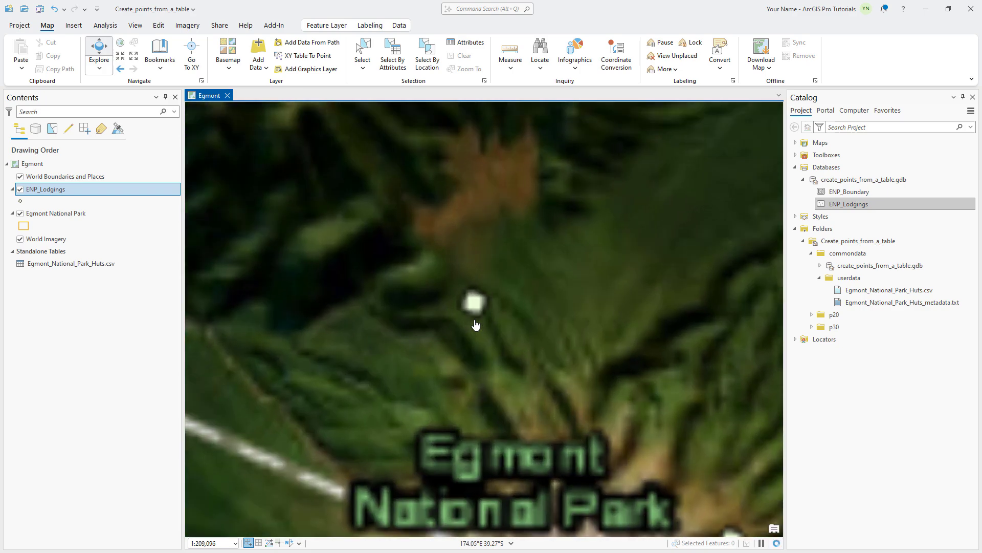
scroll(476, 325, "up", 10)
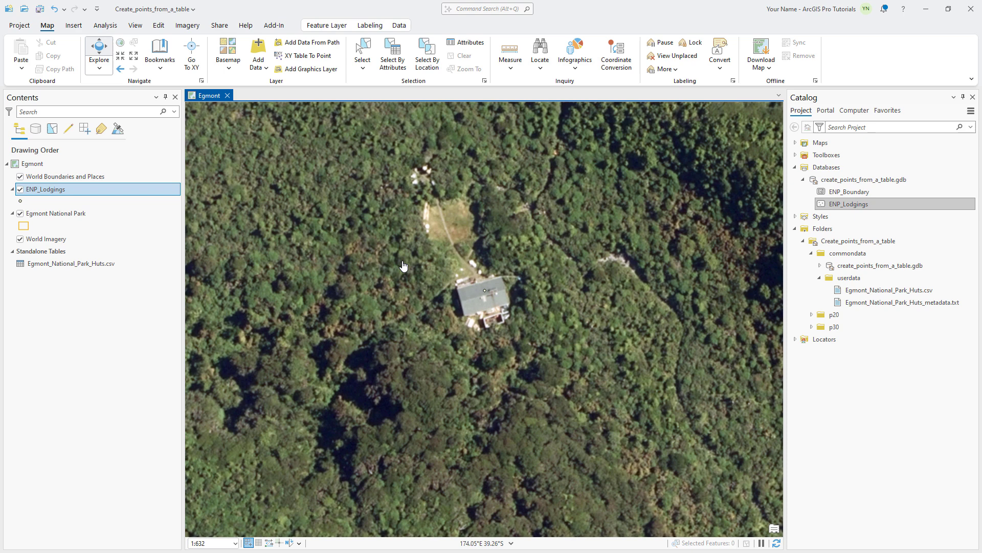
Rename the ENP_Lodgings layer to Lodgings by removing the ENP_ prefix in its layer properties.
right_click(61, 195)
left_click(99, 544)
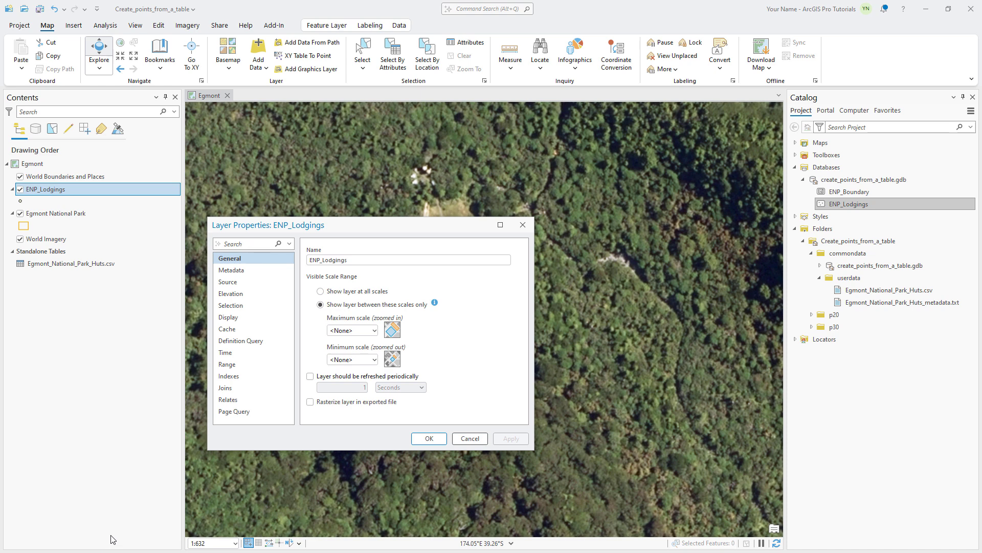
left_click_drag(324, 262, 307, 262)
key("BackSpace")
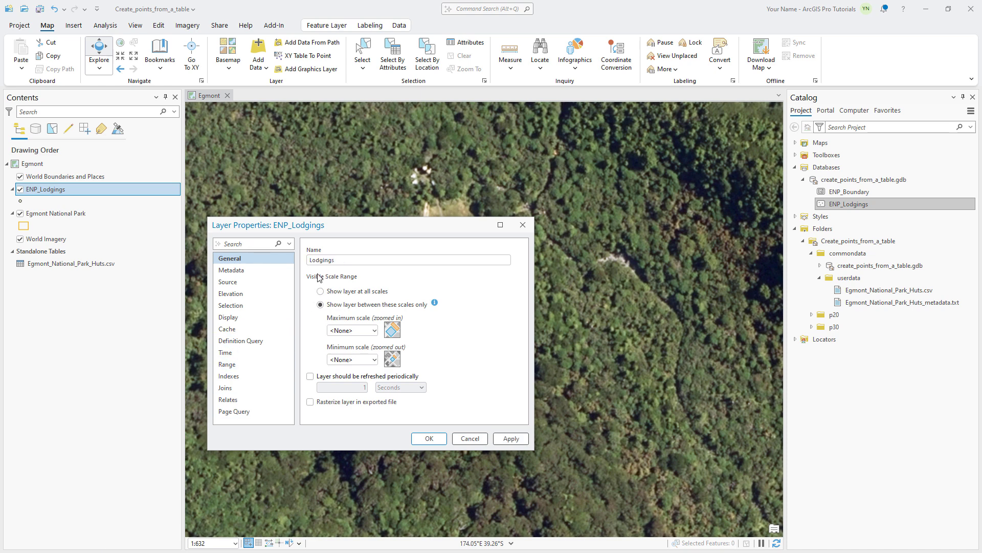
left_click(421, 441)
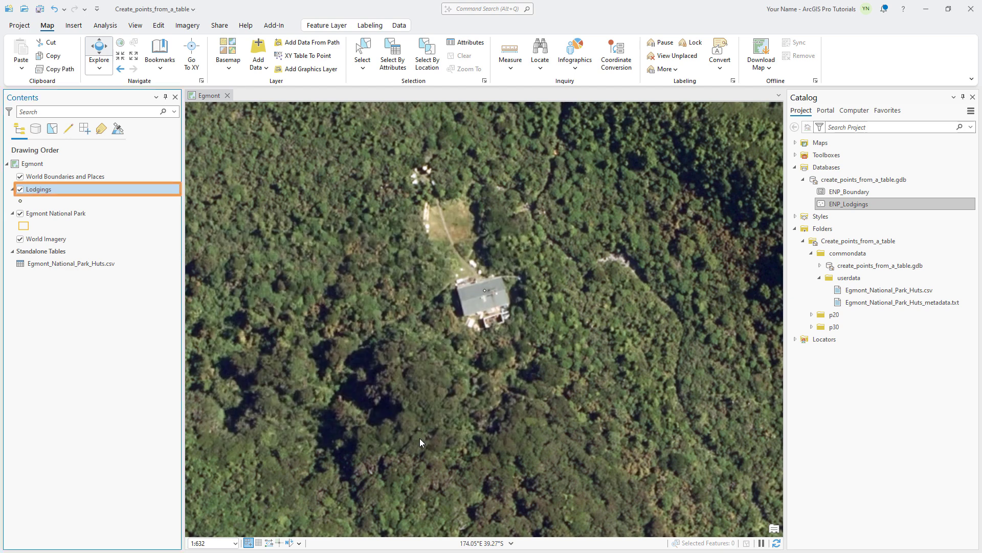
Zoom to the Egmont National Park bookmark and set the Lodgings minimum visible scale to 1:500,000.
left_click(151, 73)
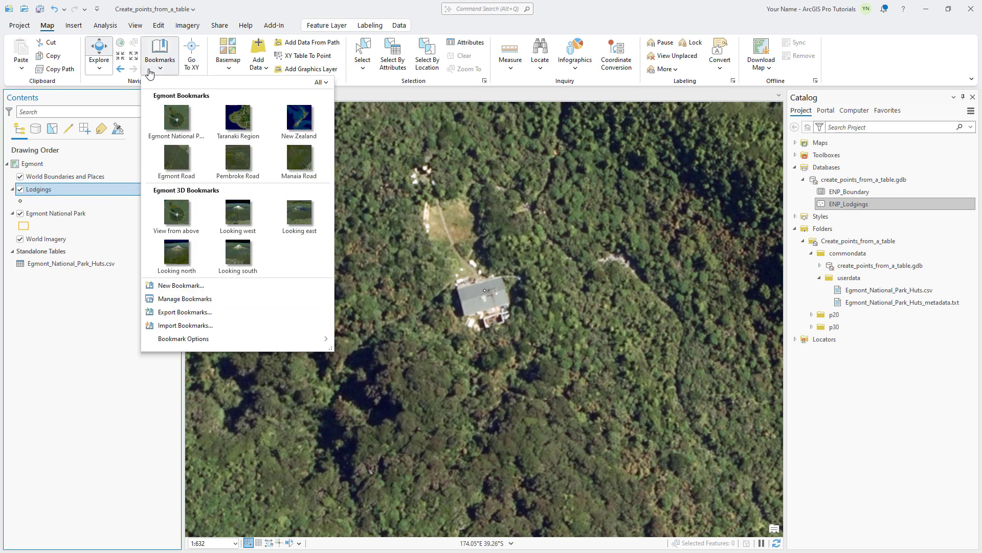
left_click(169, 121)
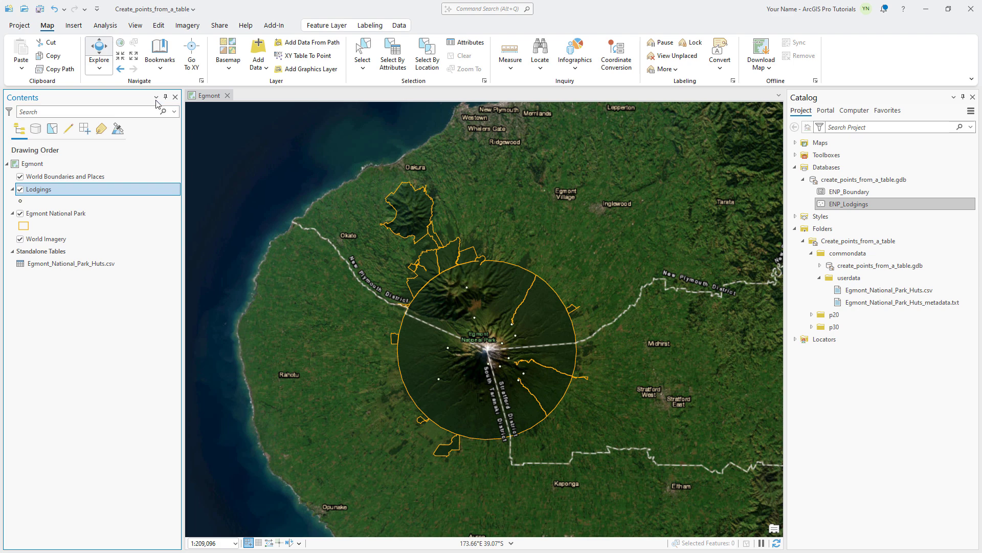
left_click(323, 25)
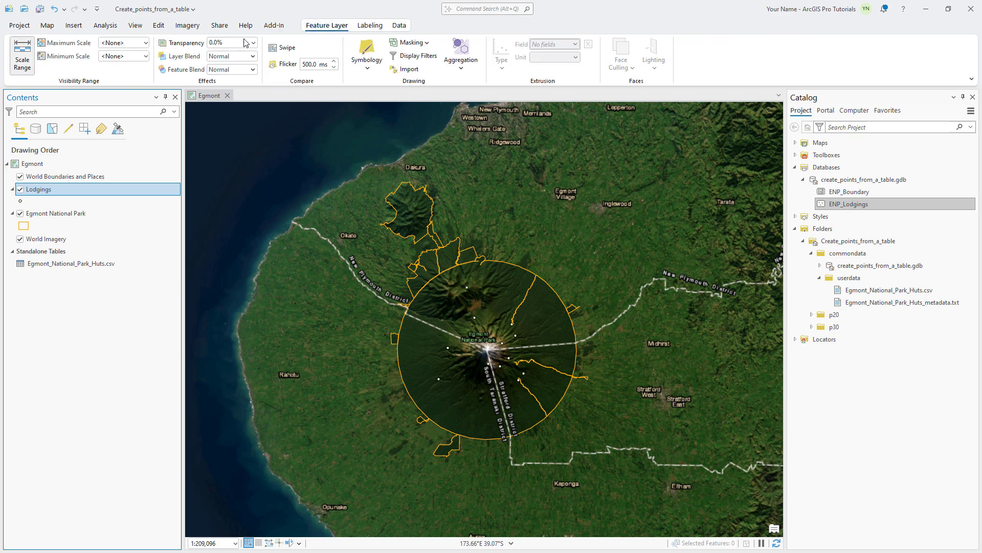
left_click(146, 57)
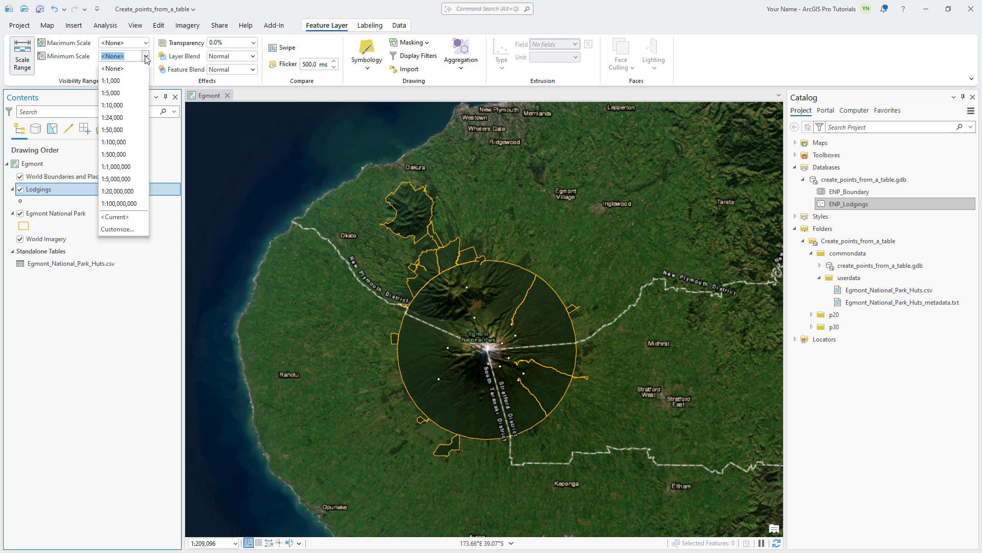
left_click(131, 154)
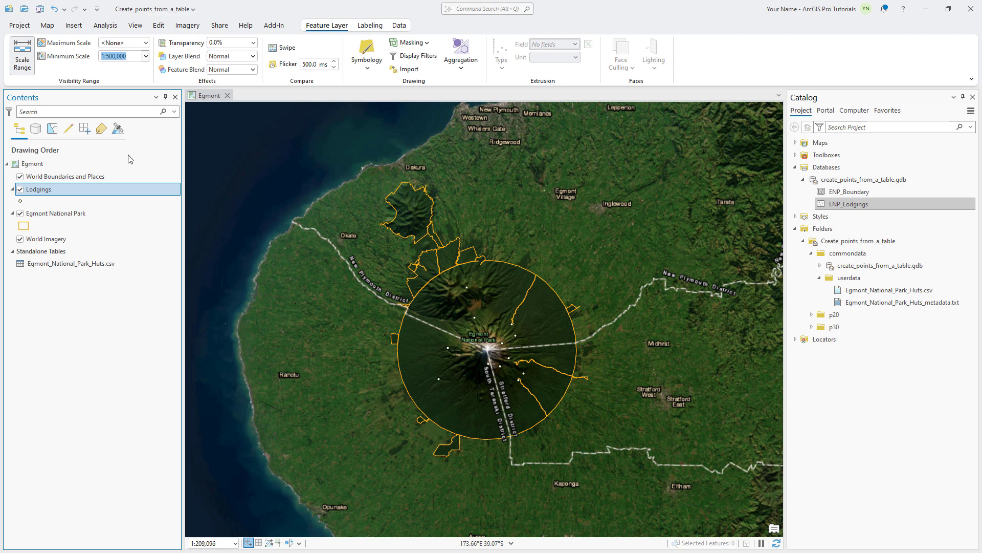
left_click(22, 202)
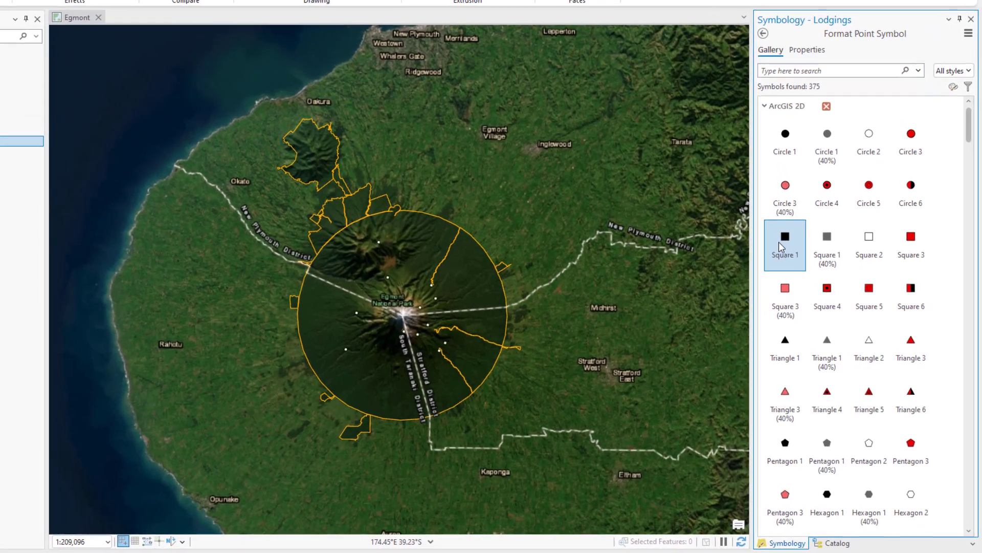
Use a square symbol for Lodgings with a purple fill and a 1.5 pt grey outline.
left_click(781, 247)
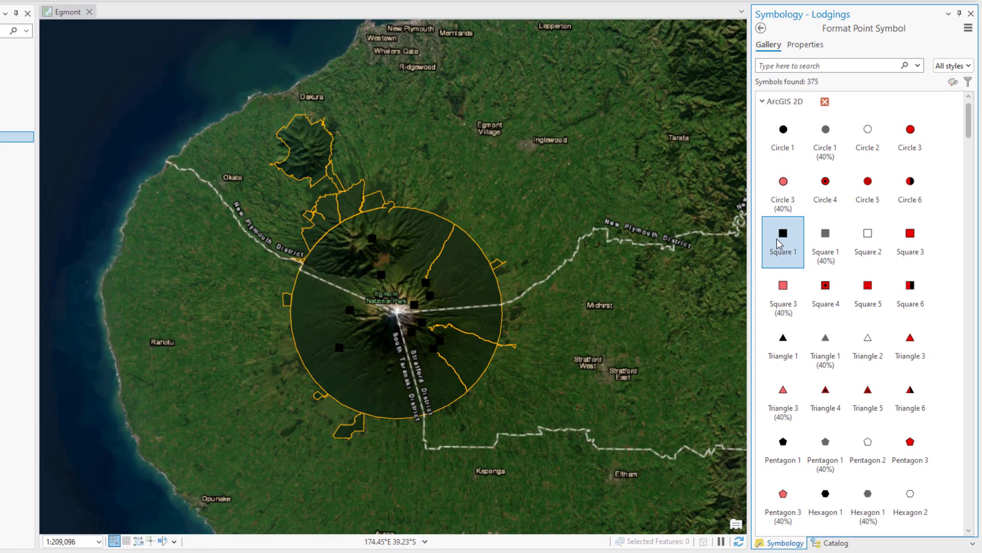
left_click(810, 47)
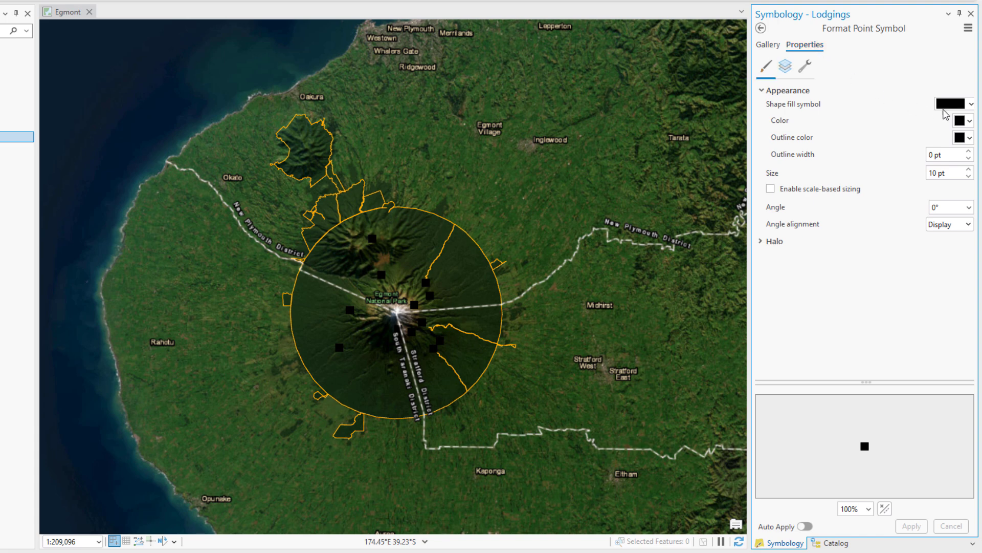
left_click(961, 121)
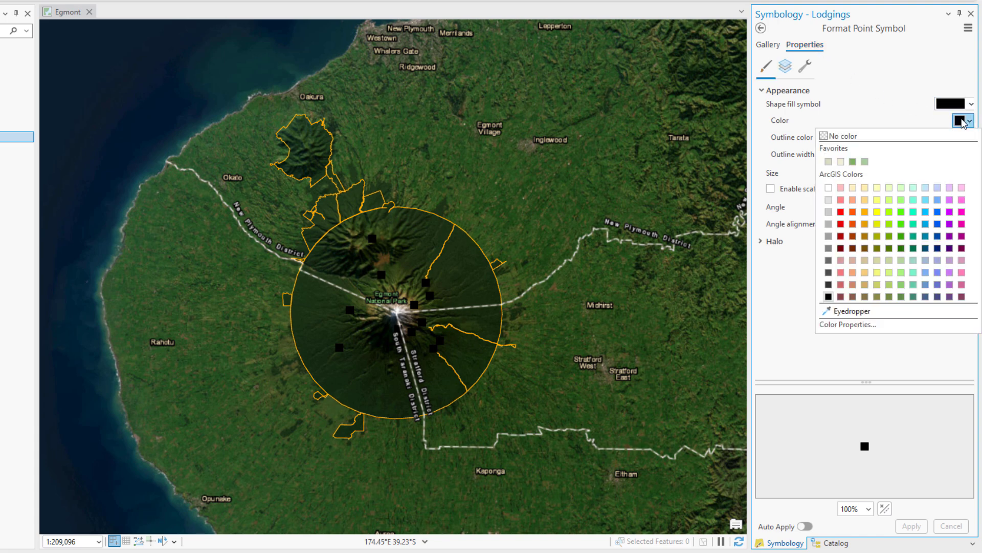
left_click(949, 223)
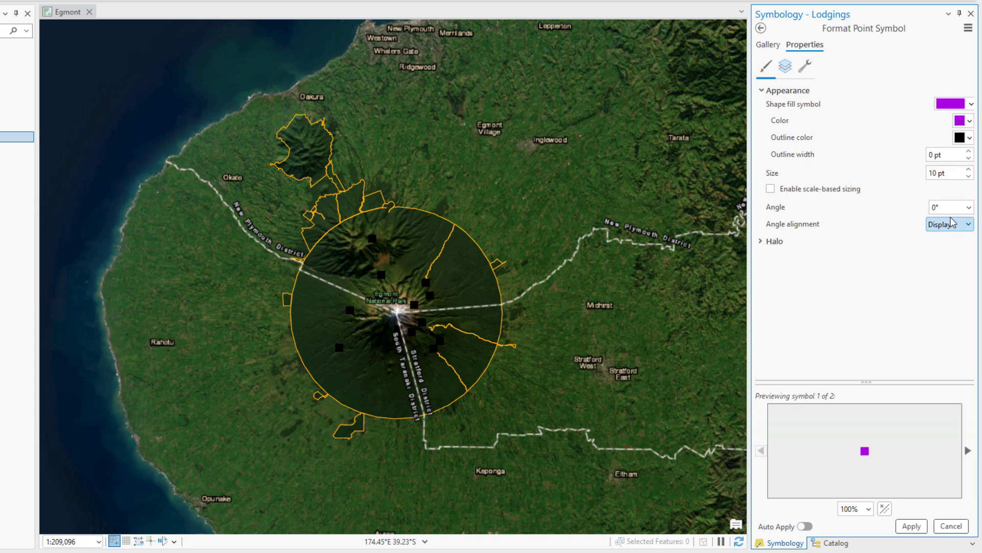
left_click(963, 138)
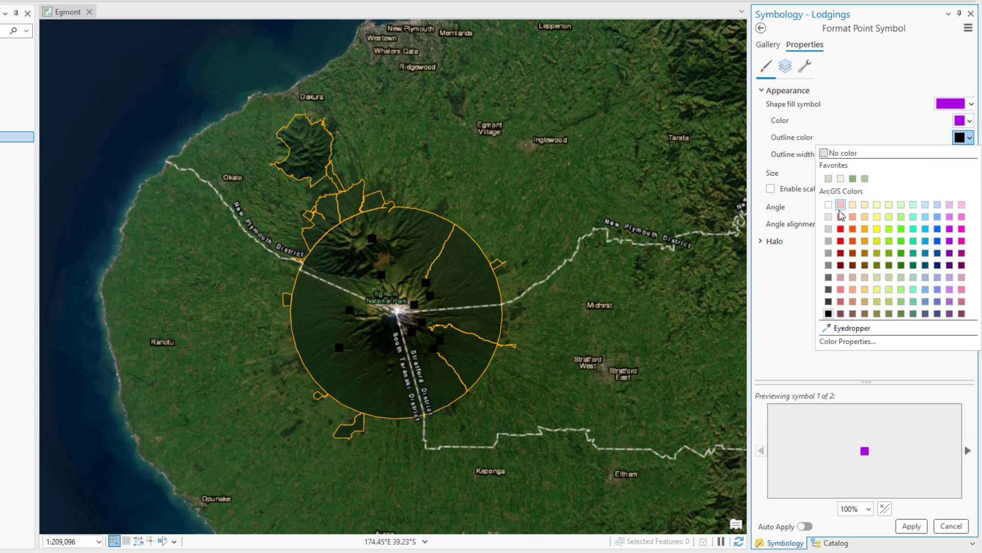
left_click(829, 241)
left_click(944, 155)
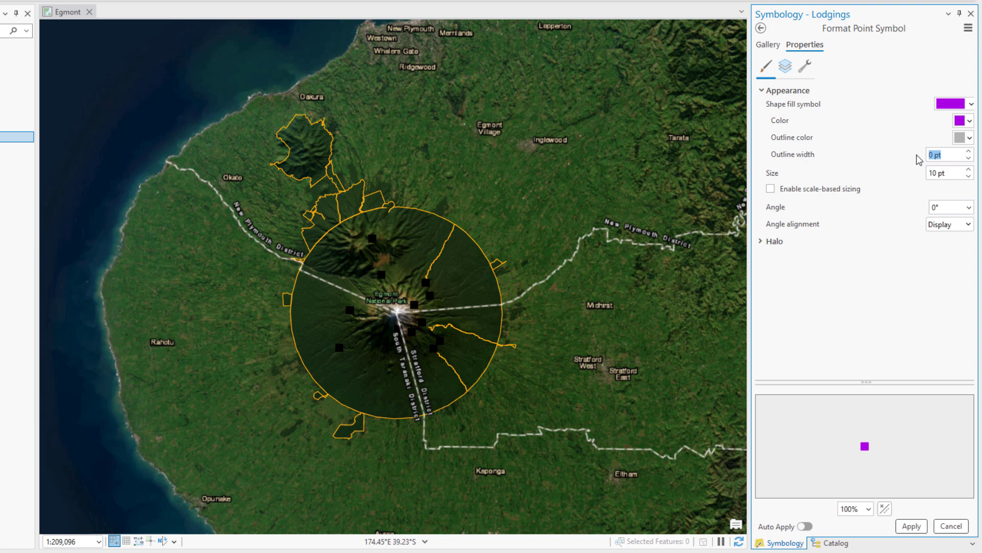
type("1.5")
Enable scale-based sizing for the Lodgings symbol, ranging from 1:500,000 to 1:1,000.
left_click(768, 192)
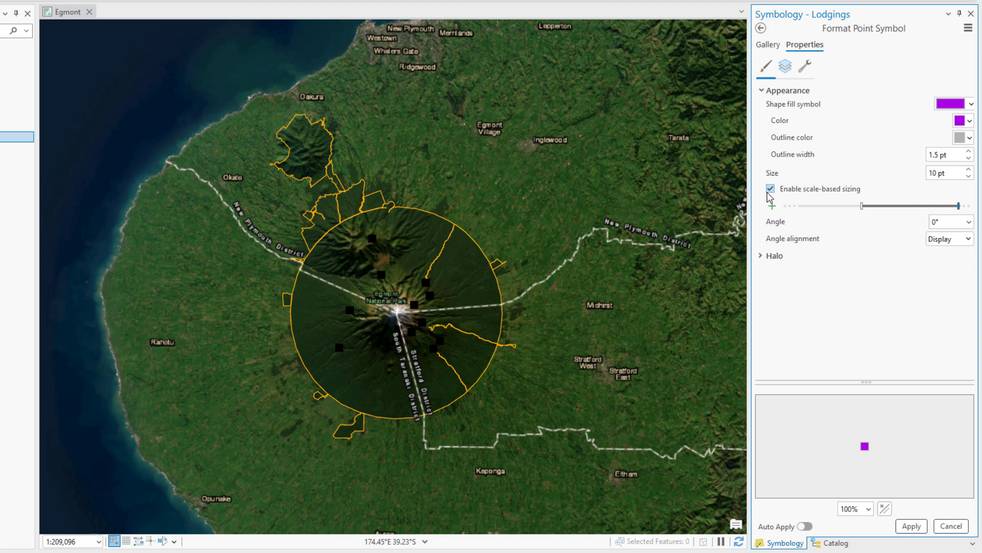
mouse_move(863, 208)
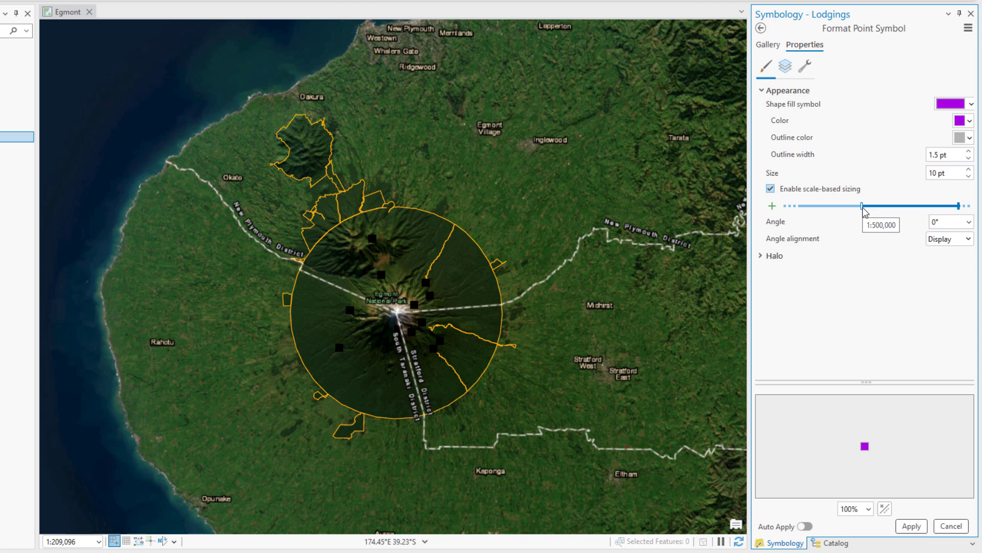
mouse_move(960, 209)
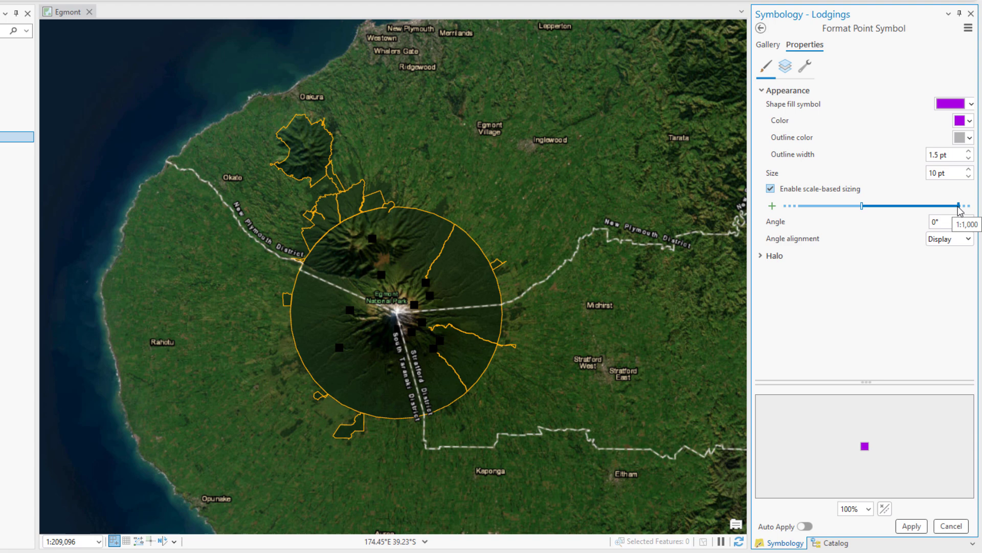
Set the Lodgings symbol size to 2 pt and apply the purple square symbol.
left_click(968, 169)
left_click(969, 169)
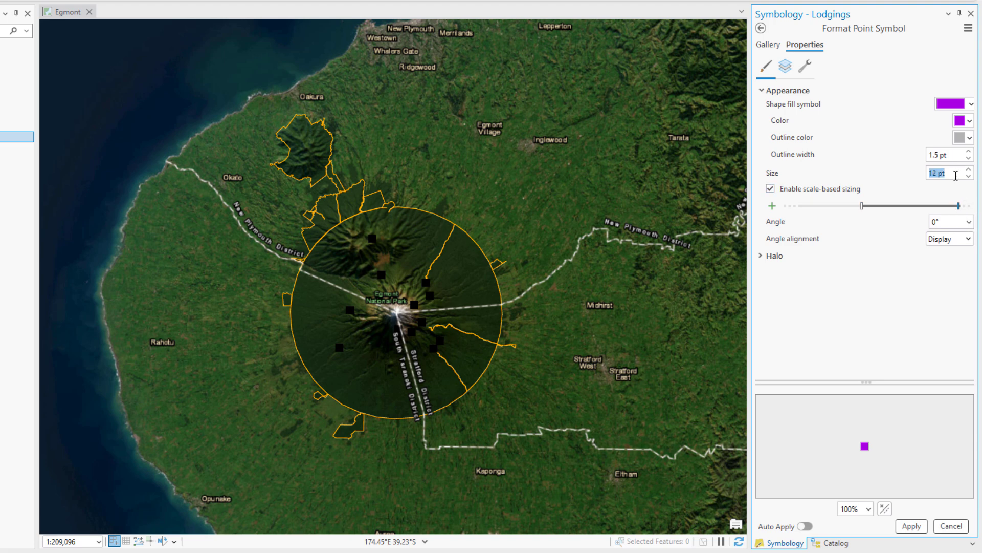
left_click(863, 206)
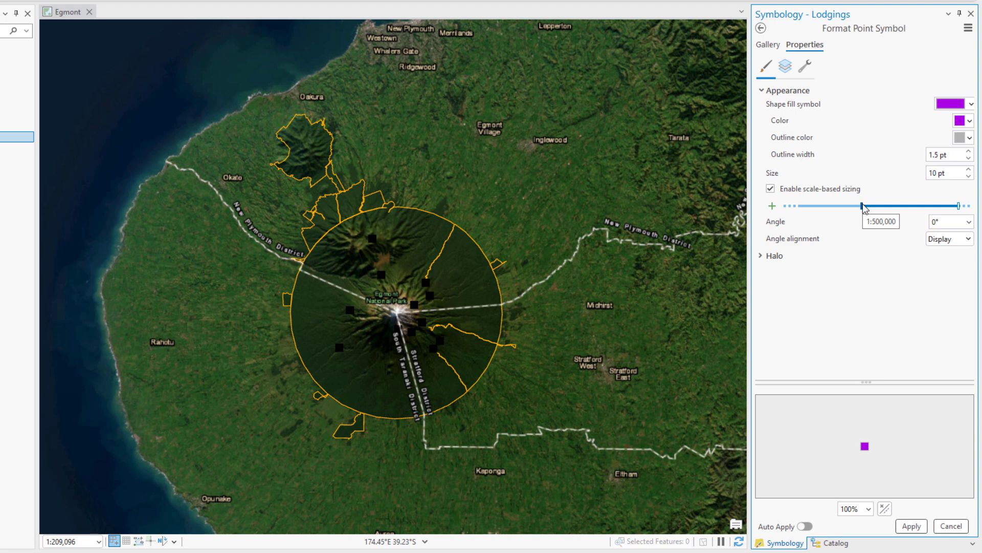
left_click(937, 174)
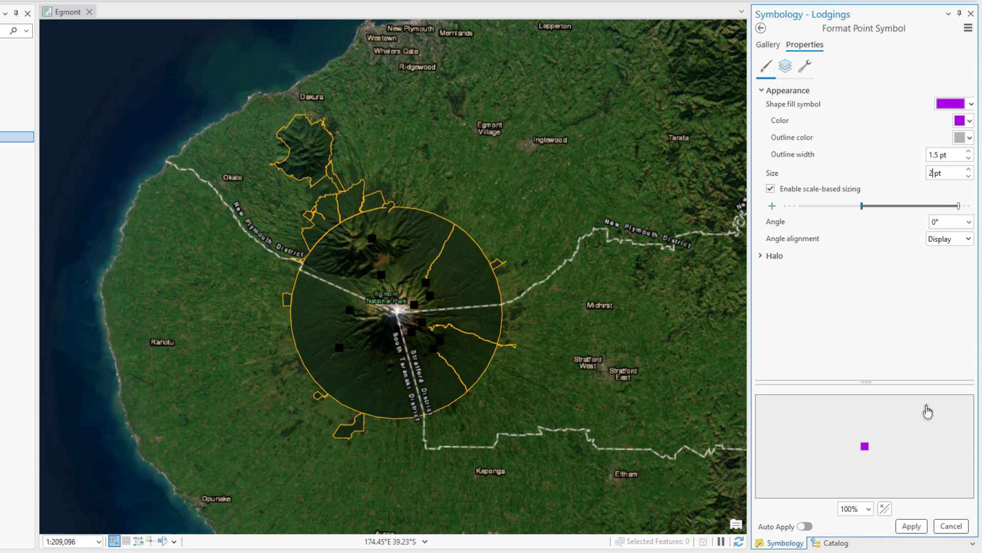
left_click(912, 526)
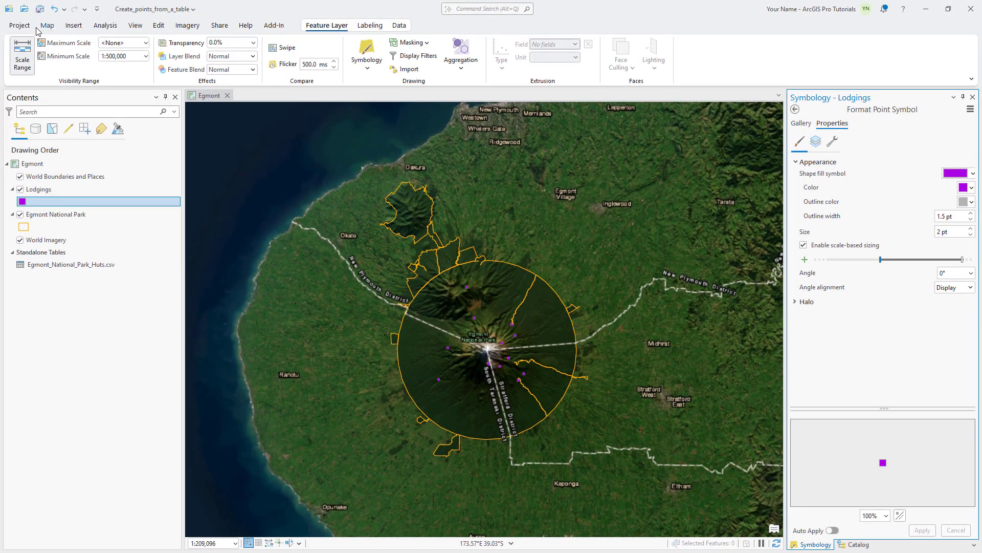
left_click(38, 28)
left_click(156, 69)
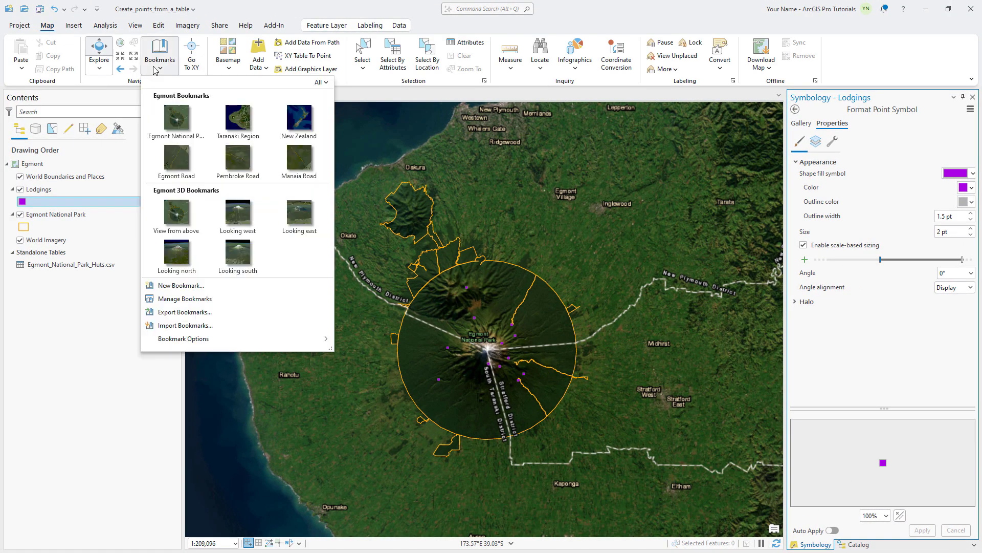
left_click(239, 118)
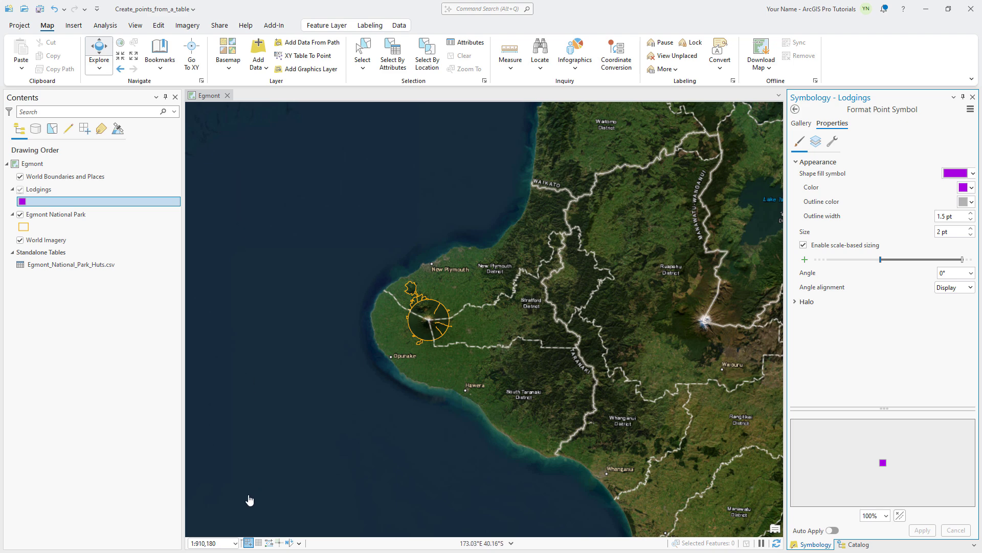
left_click(235, 543)
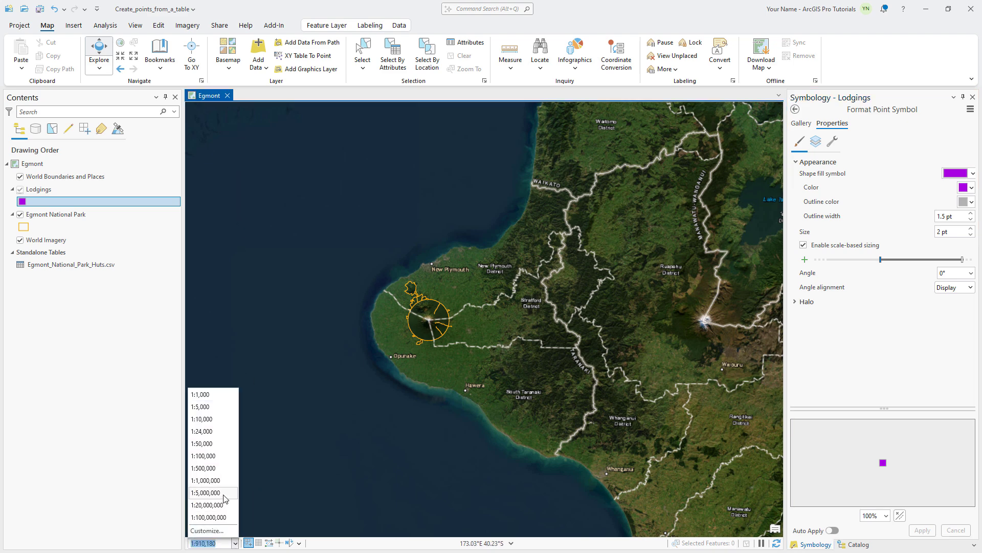
left_click(220, 468)
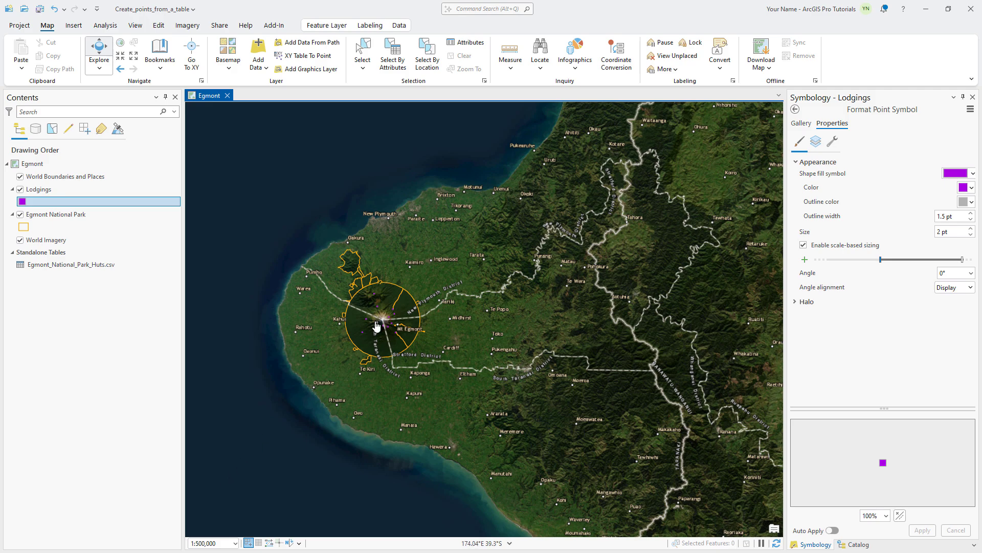
scroll(376, 326, "up", 5)
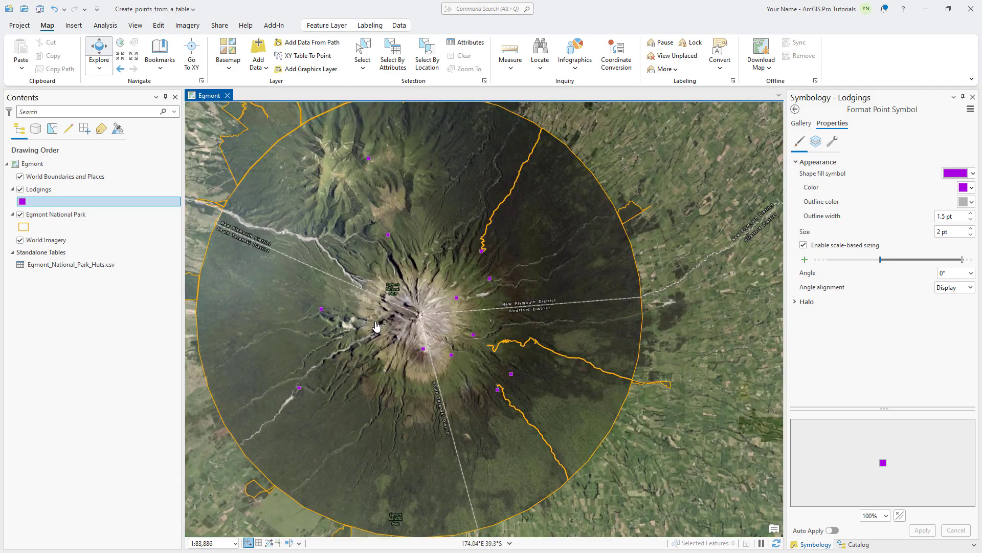
scroll(376, 326, "up", 2)
scroll(376, 326, "up", 2)
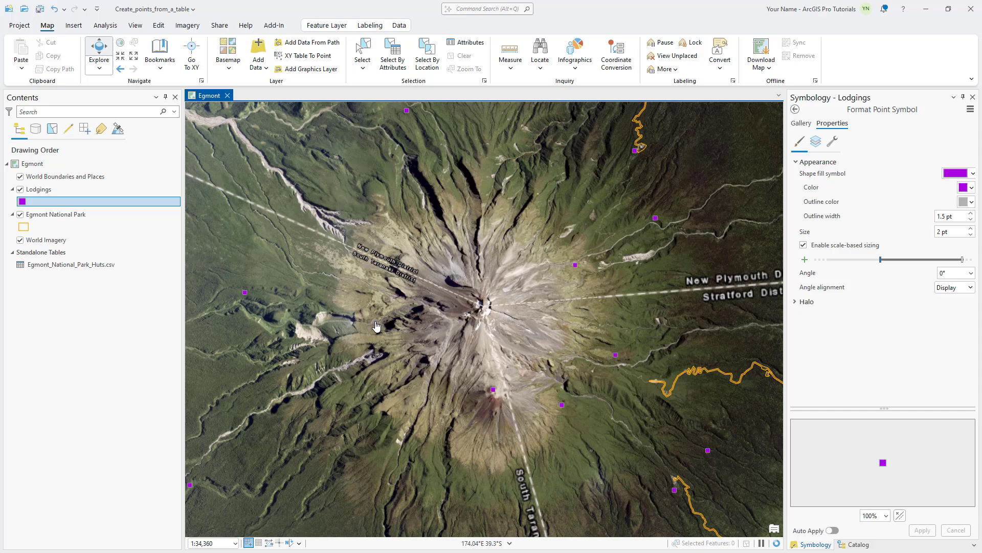
scroll(376, 326, "up", 2)
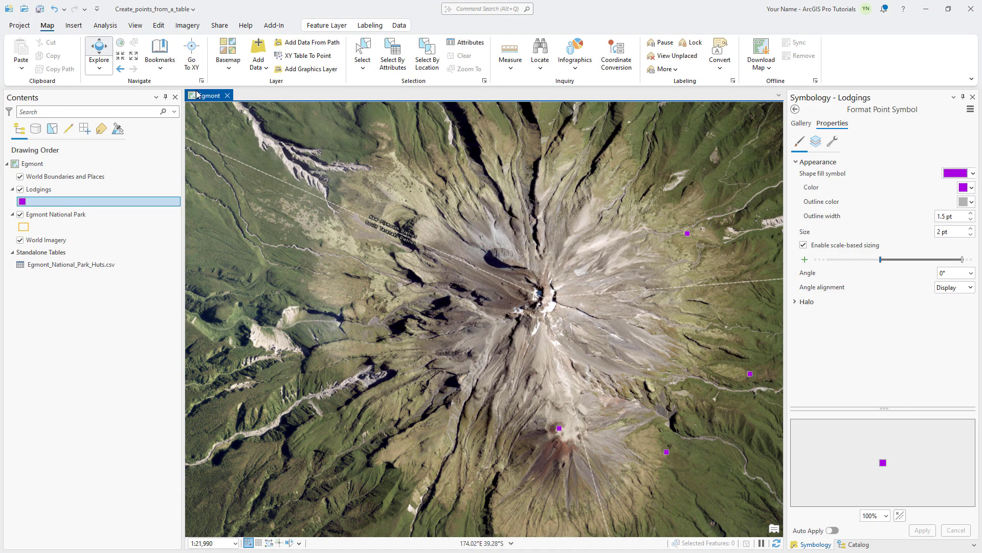
left_click(167, 71)
left_click(185, 113)
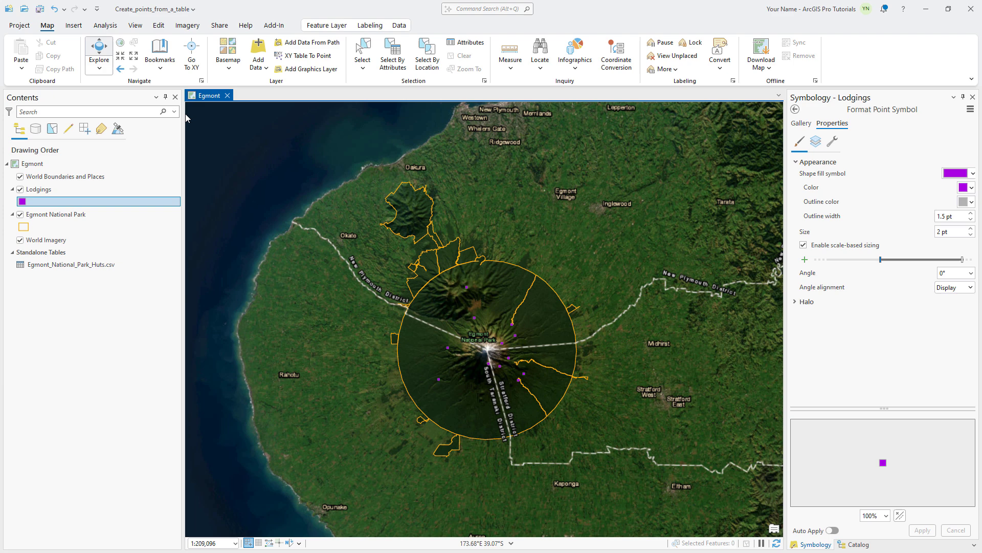
Locate Dawson Falls Mountain Lodge by name and zoom the map to 1:1,000 around it.
left_click(540, 51)
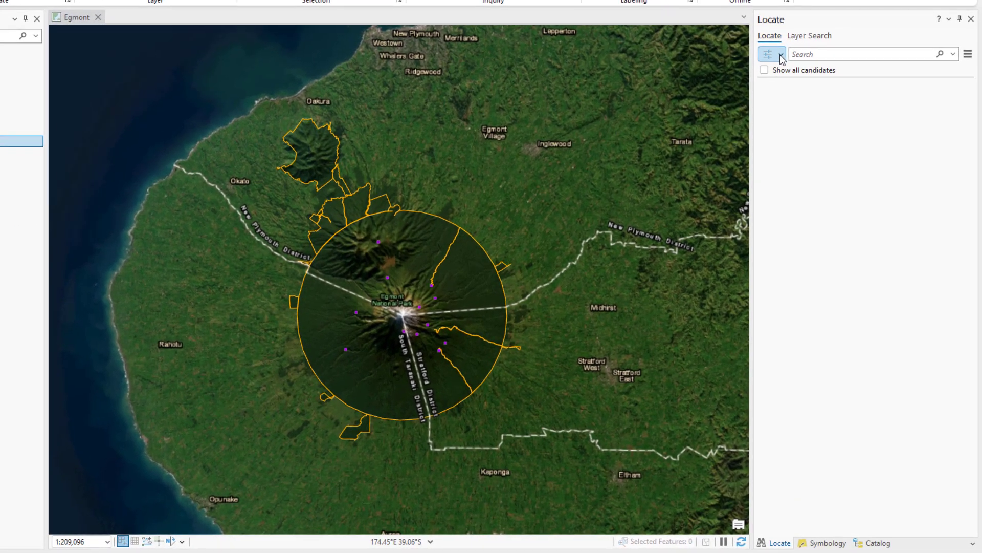
left_click(810, 127)
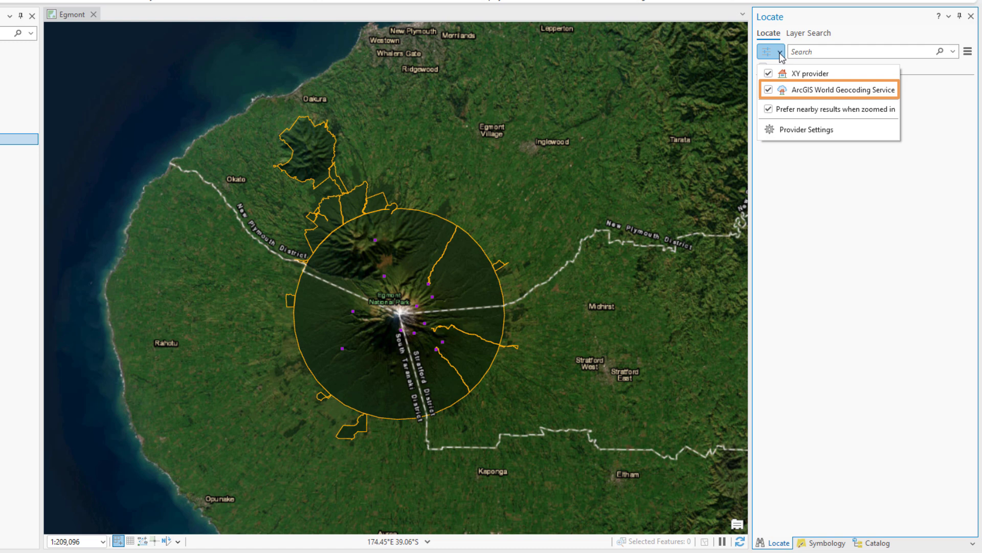
left_click(780, 53)
left_click(814, 53)
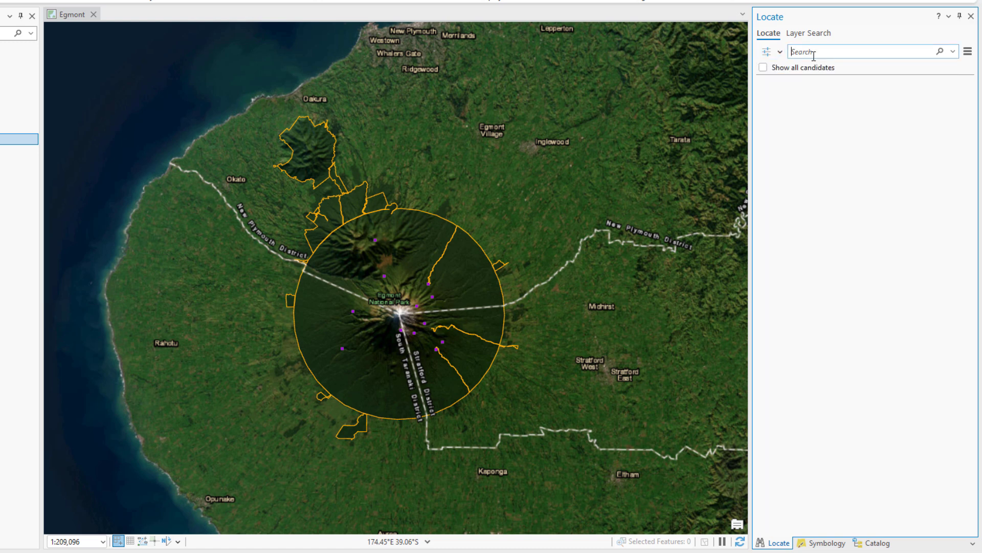
type("Dawson ")
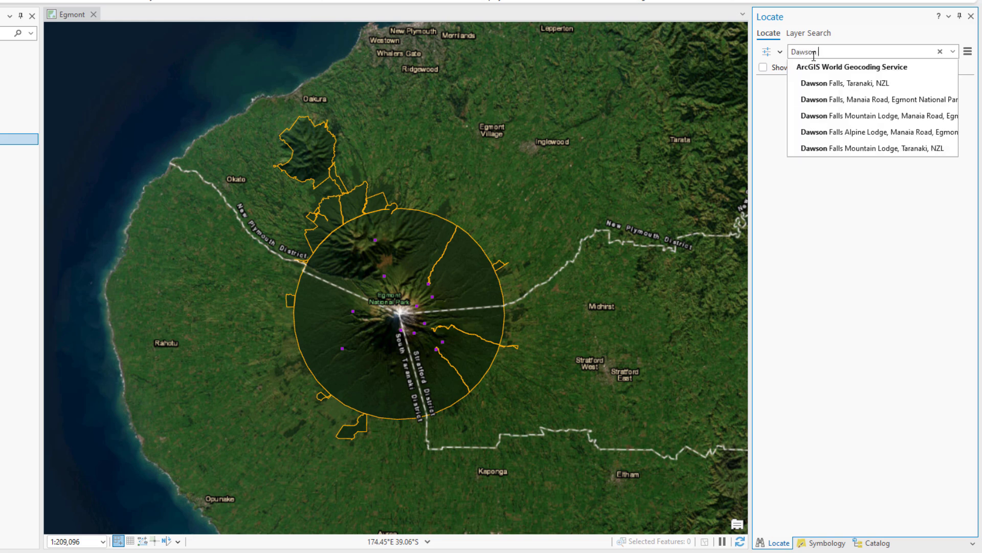
type("Falls Mountain")
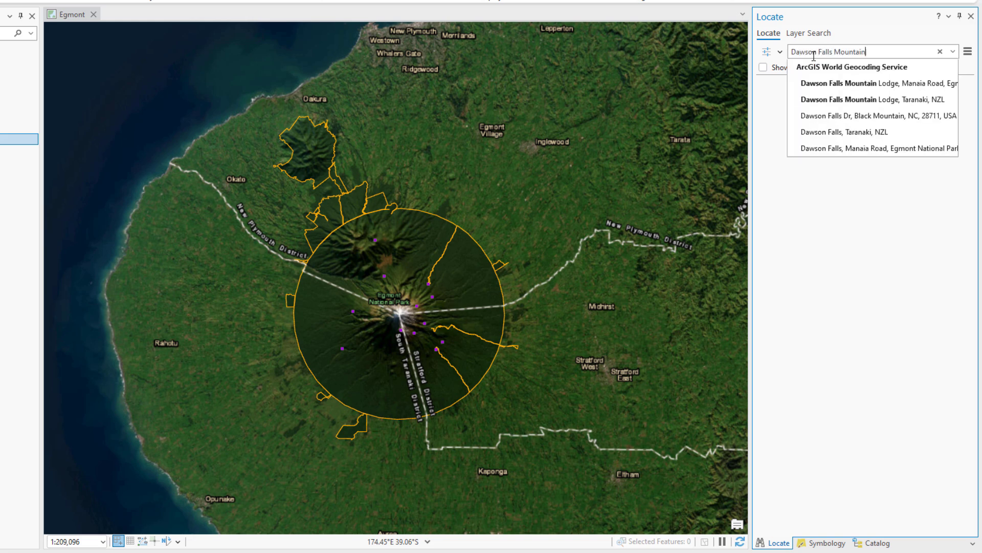
left_click(829, 84)
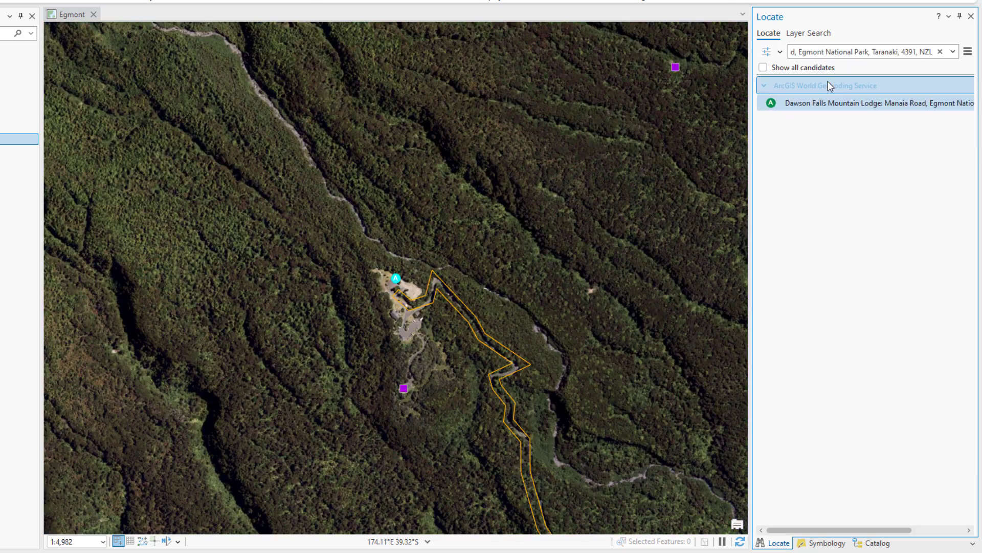
left_click(102, 541)
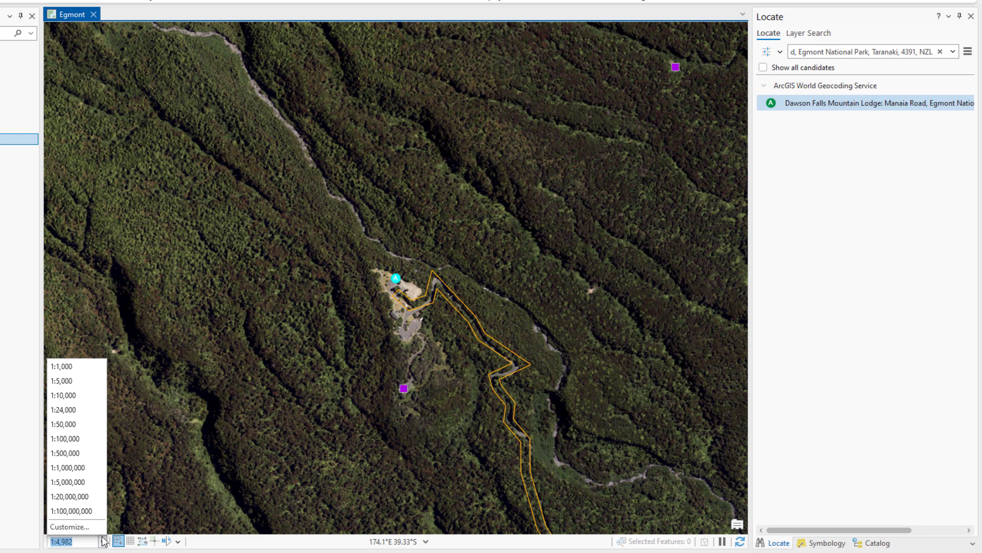
left_click(85, 366)
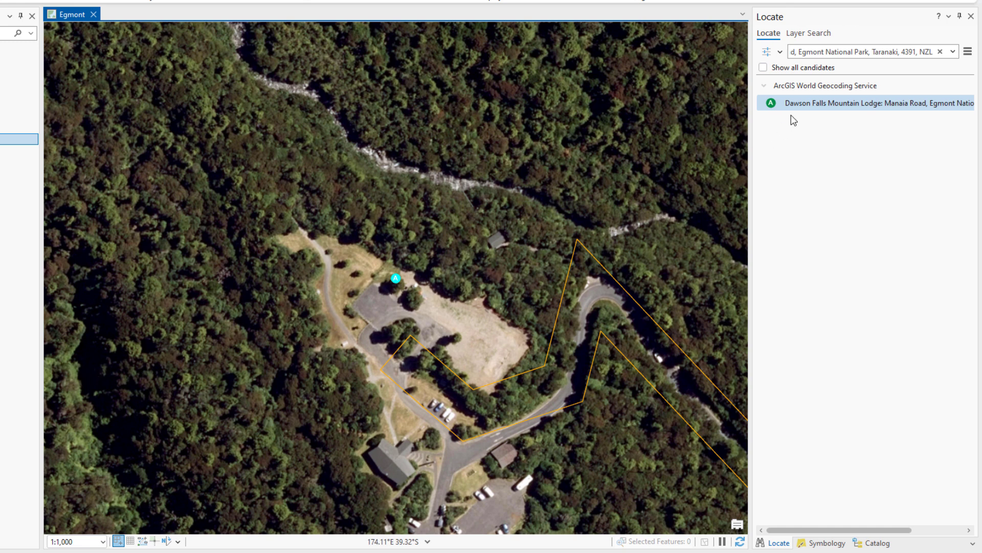
Add the located Dawson Falls Mountain Lodge as a new point in the Lodgings layer.
right_click(809, 100)
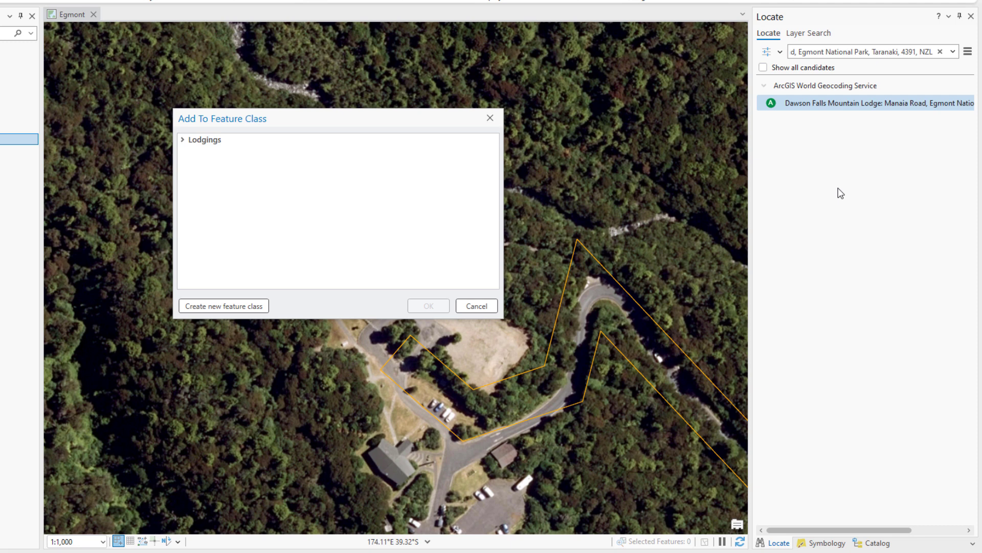
left_click(184, 141)
left_click(228, 154)
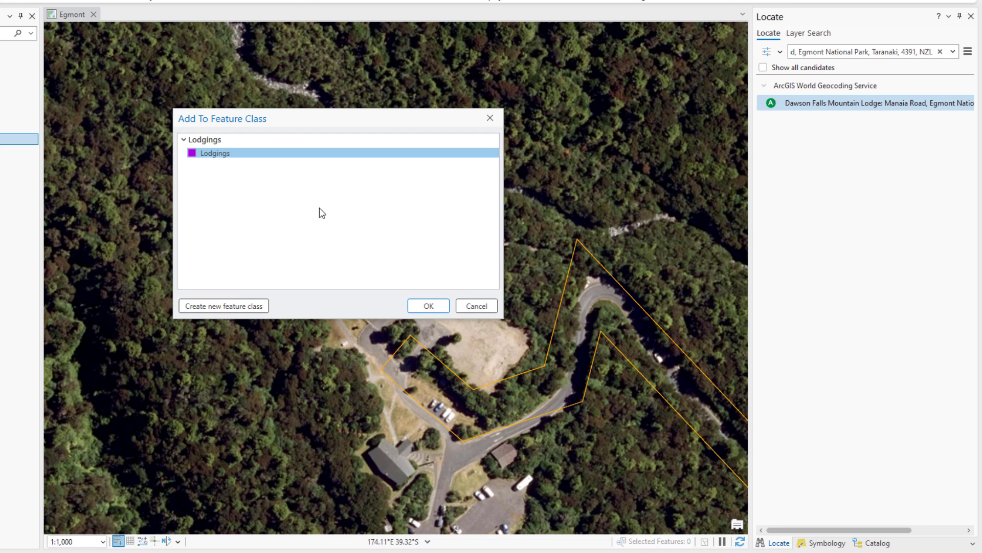
left_click(429, 305)
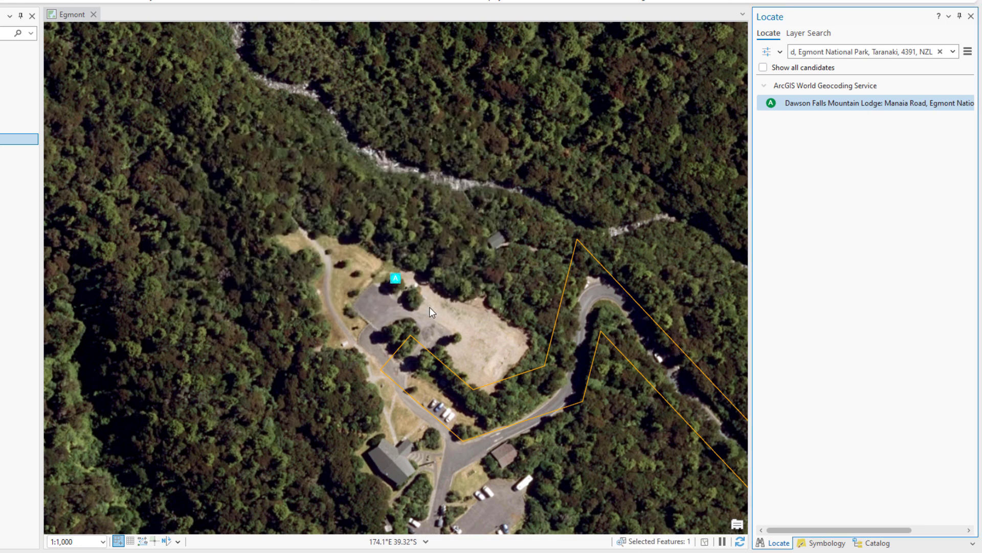
left_click(940, 52)
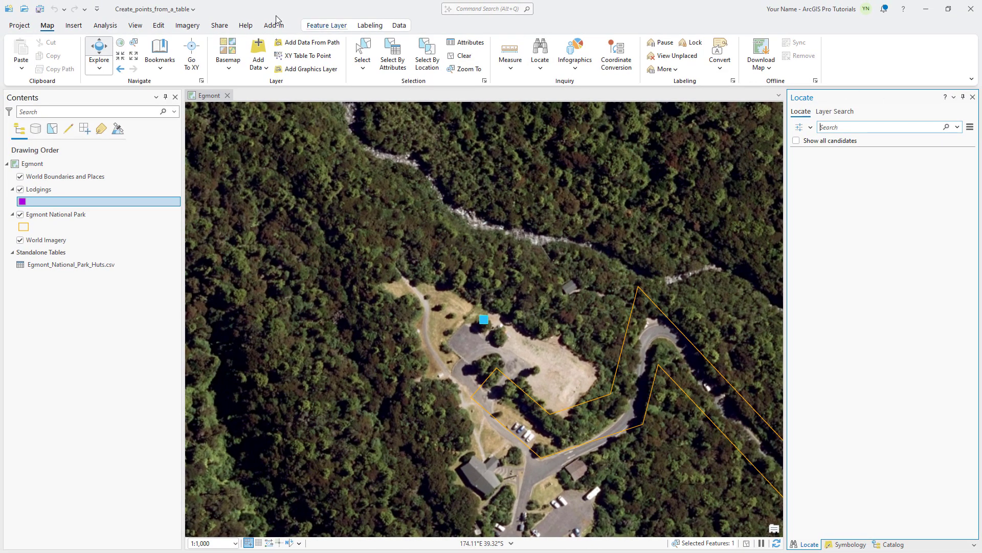
Save the pending Lodgings edits.
left_click(159, 25)
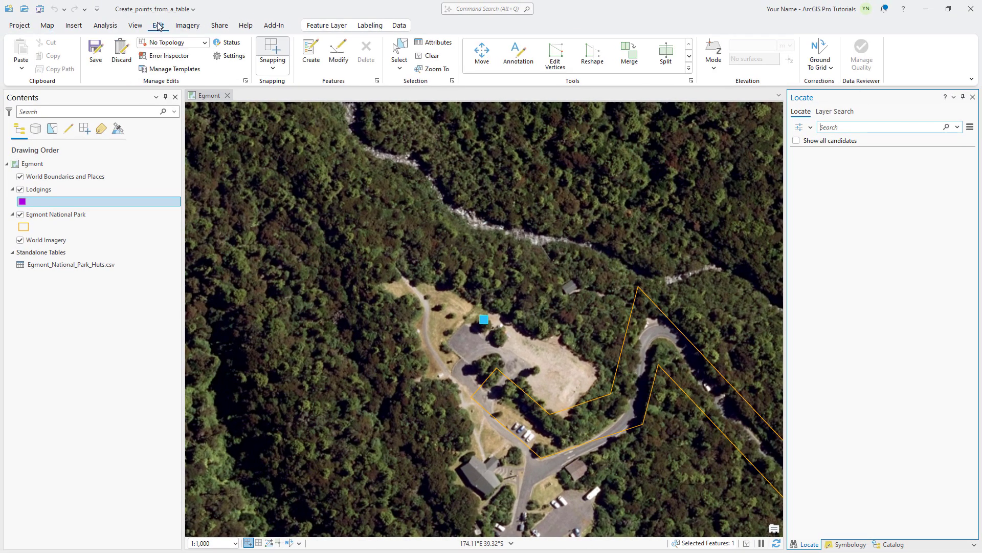
left_click(95, 59)
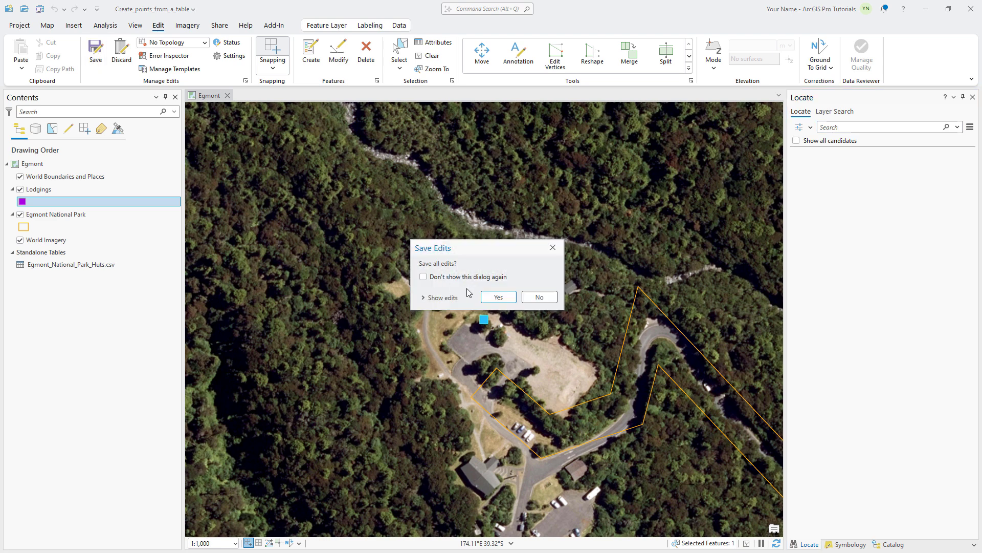
left_click(499, 297)
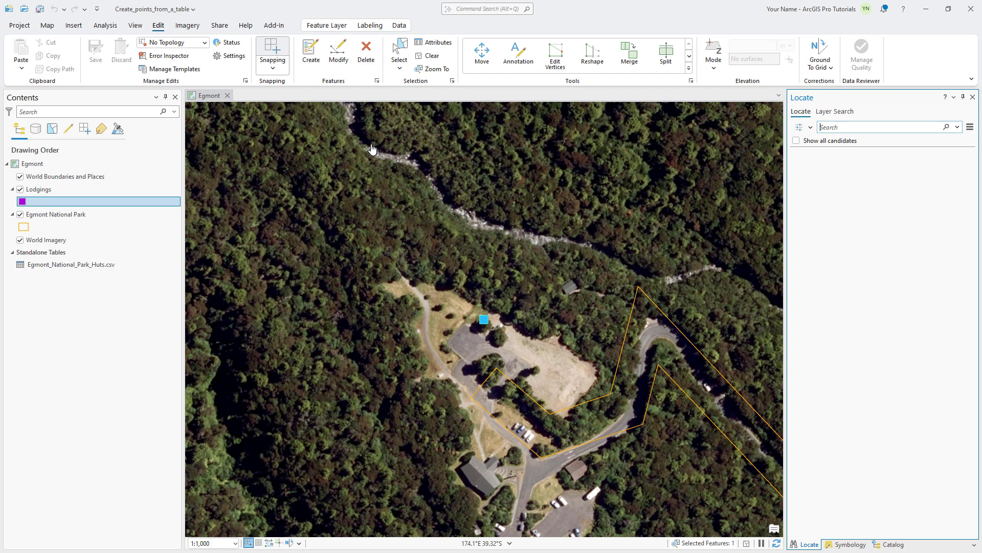
Move the Dawson Falls Mountain Lodge point from the clearing down onto the lodge building.
left_click(347, 63)
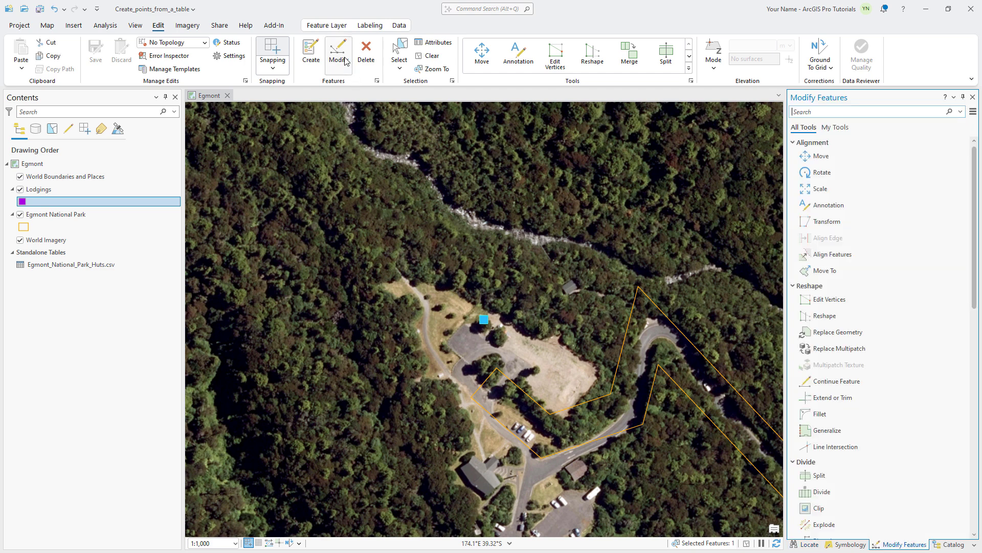
left_click(819, 156)
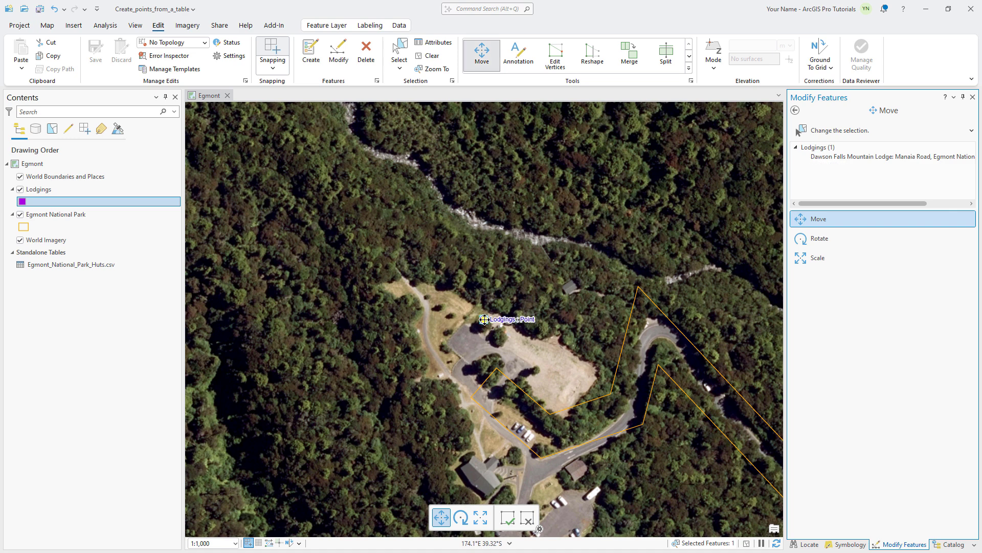
mouse_move(484, 319)
left_mouse_down()
mouse_move(496, 411)
mouse_move(484, 475)
left_mouse_up()
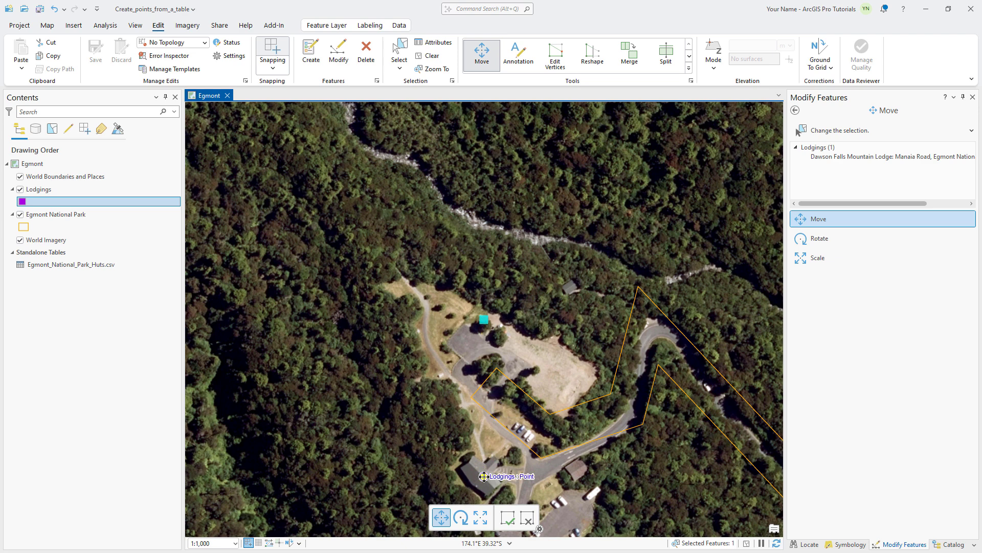
left_click(503, 520)
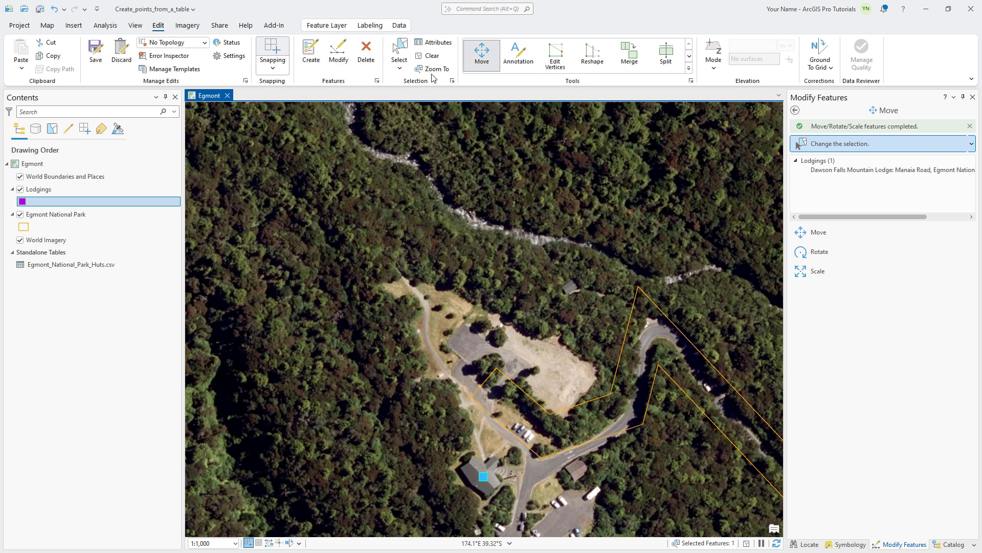
Trim the NAME to Dawson Falls Mountain Lodge and set TYPE Hotel and CAPACITY 24.
left_click(433, 43)
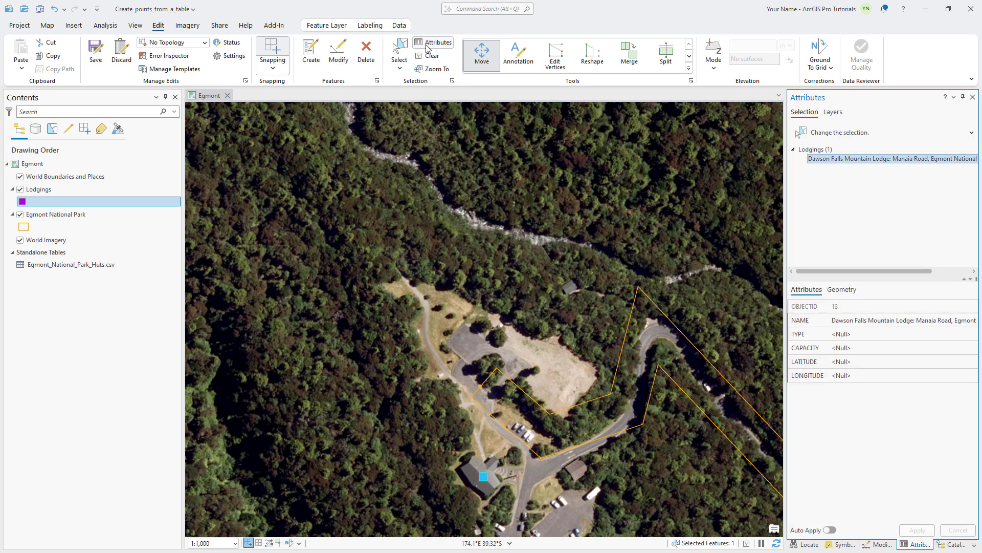
left_click(894, 320)
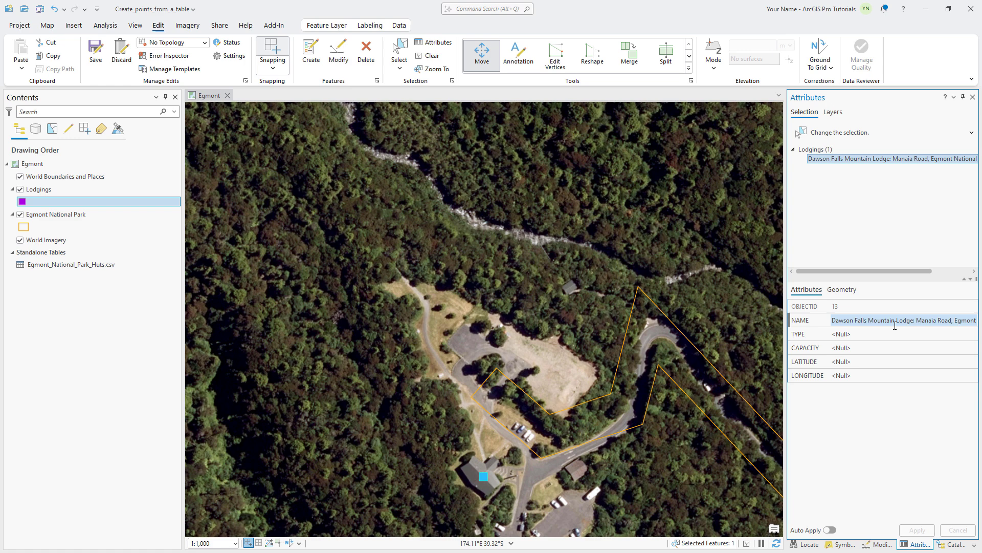
left_click_drag(944, 331, 917, 320)
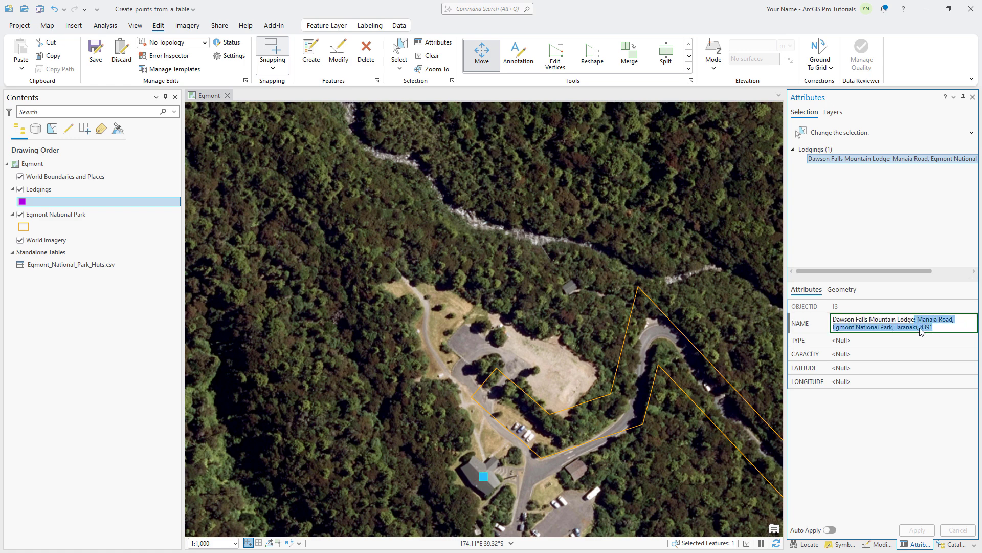
key("BackSpace")
key("Tab")
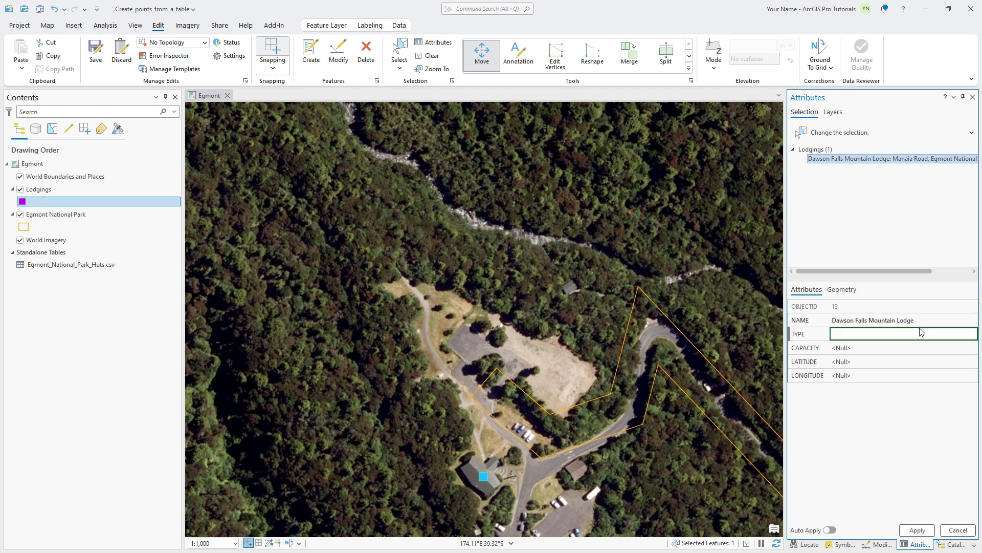
type("Hotel")
key("Tab")
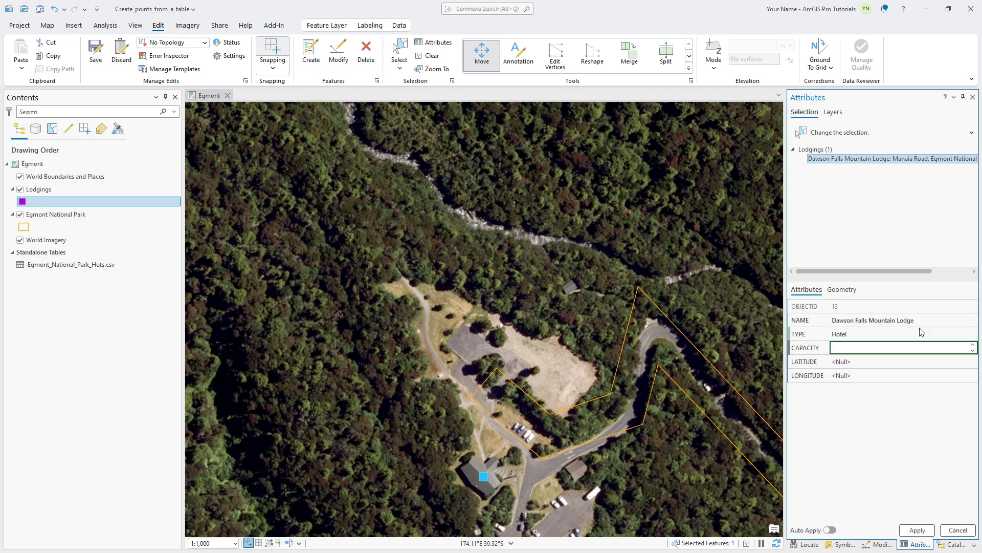
key("Tab")
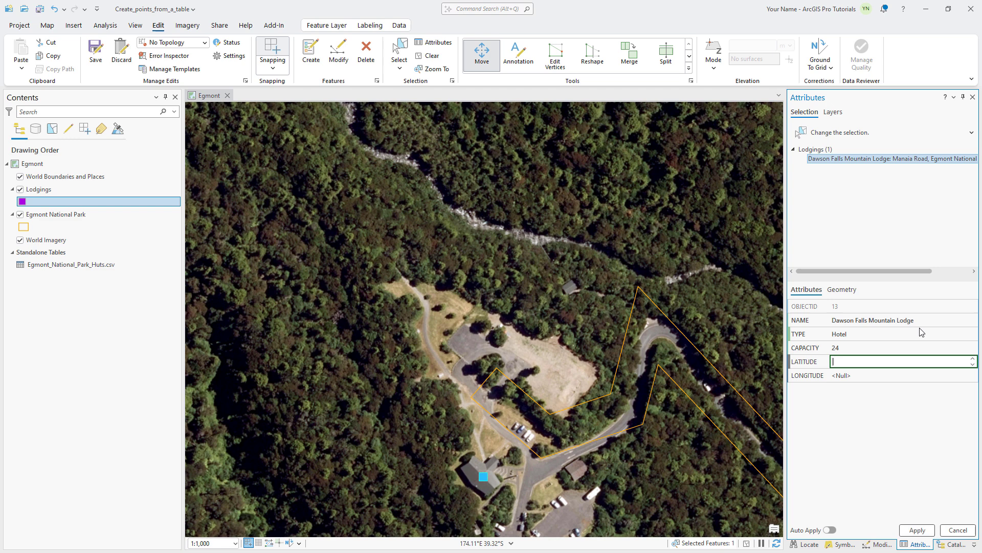
left_click(915, 530)
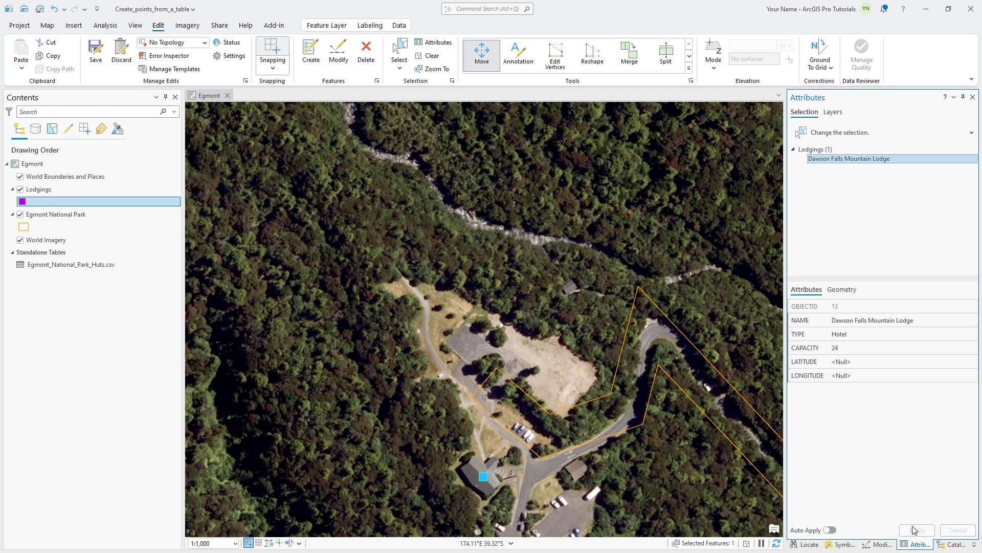
Save the lodge edits and clear the selection.
left_click(100, 67)
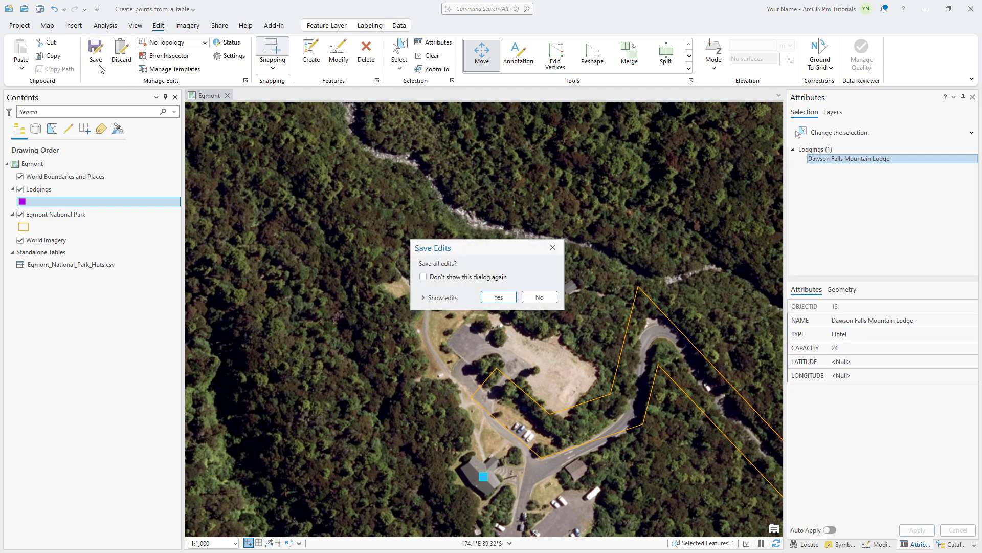
left_click(492, 295)
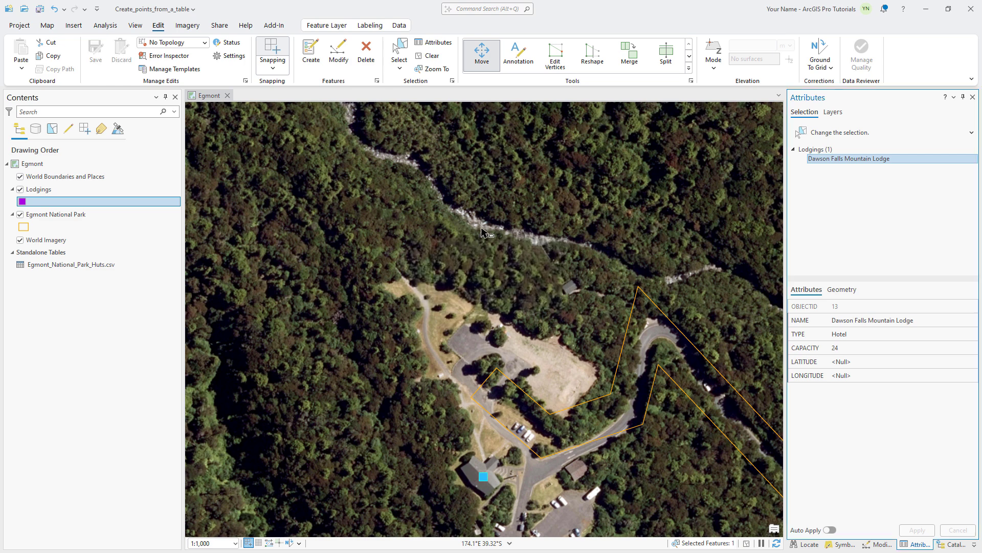
left_click(432, 57)
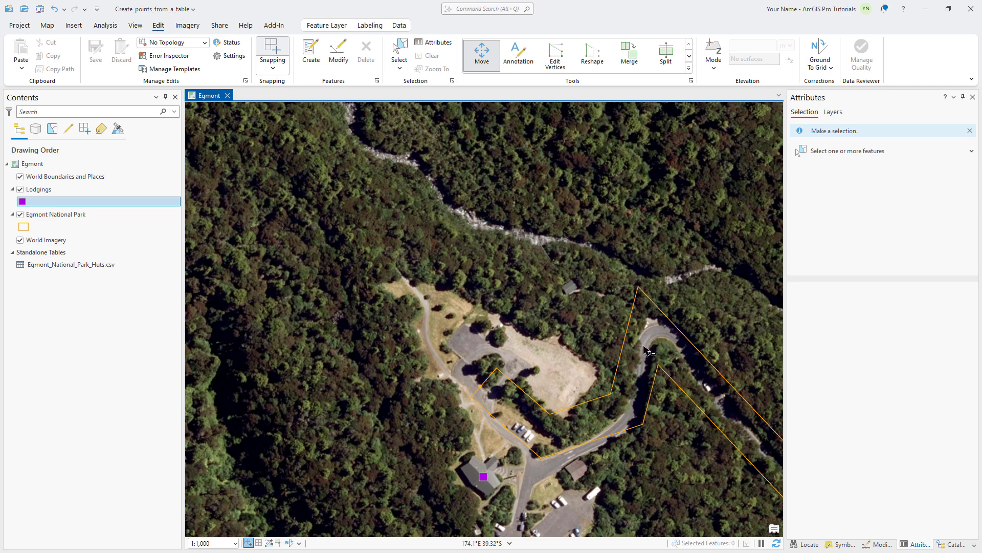
Search the coordinates 174.12248, -39.306201 and add the result as a new Lodgings point.
left_click(806, 544)
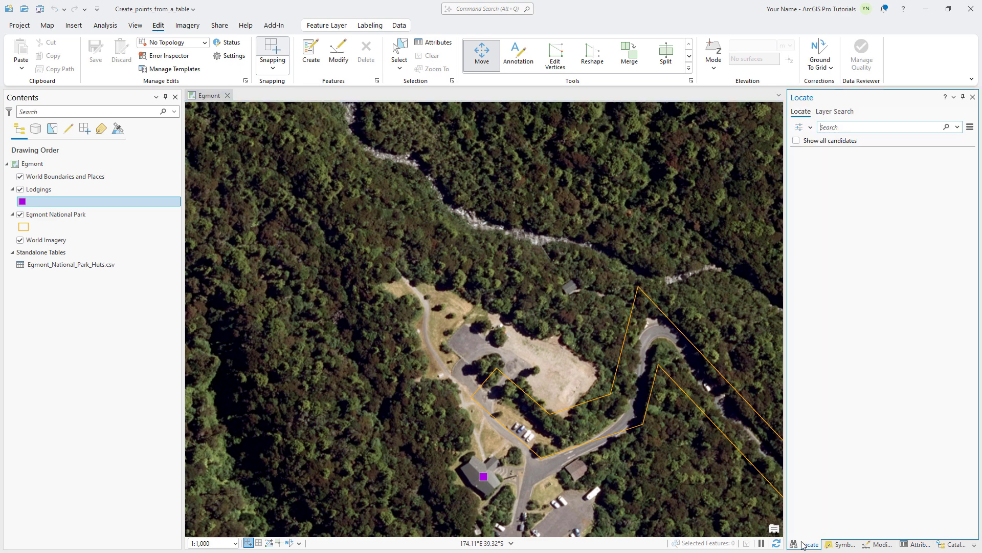
type("174.12248, -39.30")
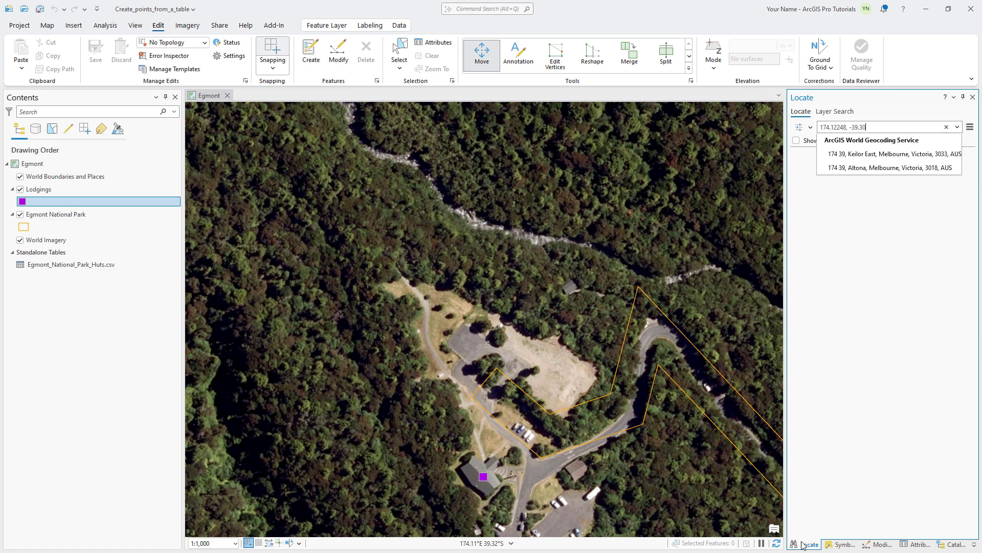
type("6201")
key("Return")
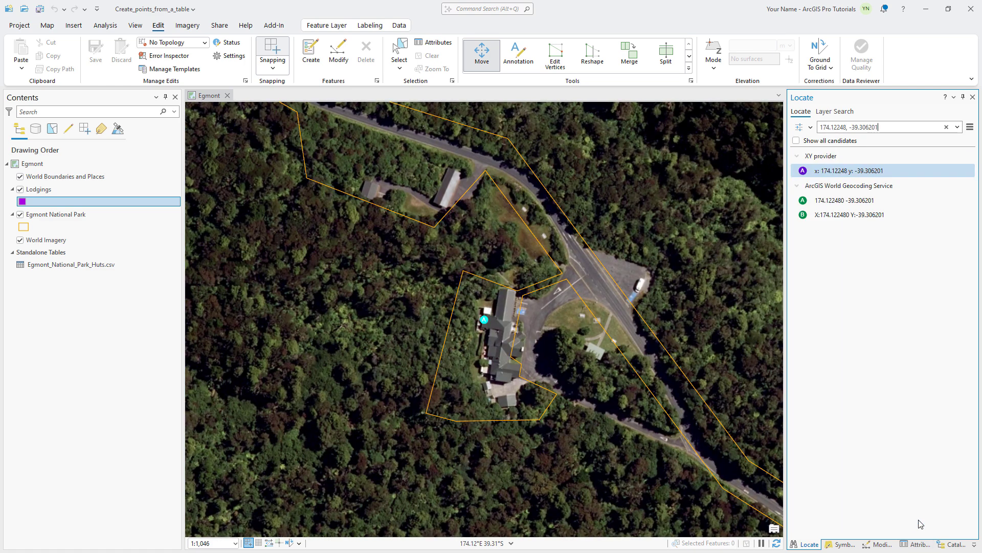
right_click(875, 172)
left_click(874, 167)
left_click(512, 343)
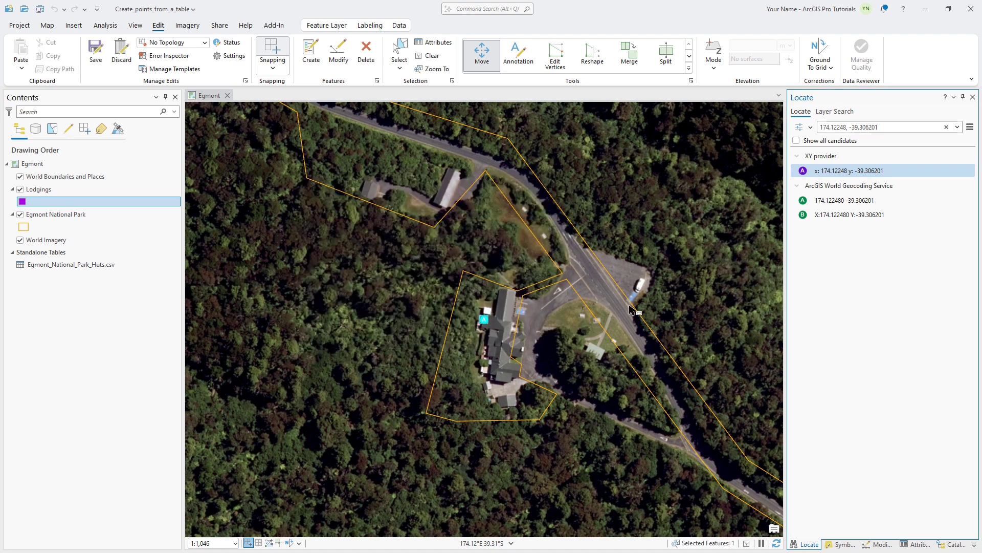
left_click(947, 127)
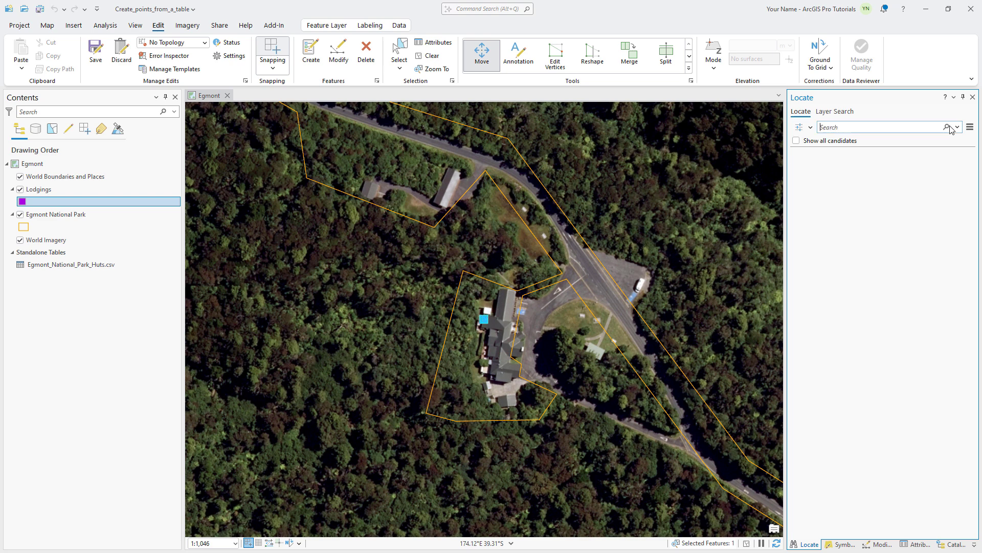
Give the new point NAME Stratford Mountain House, TYPE Hotel and CAPACITY 22.
left_click(916, 544)
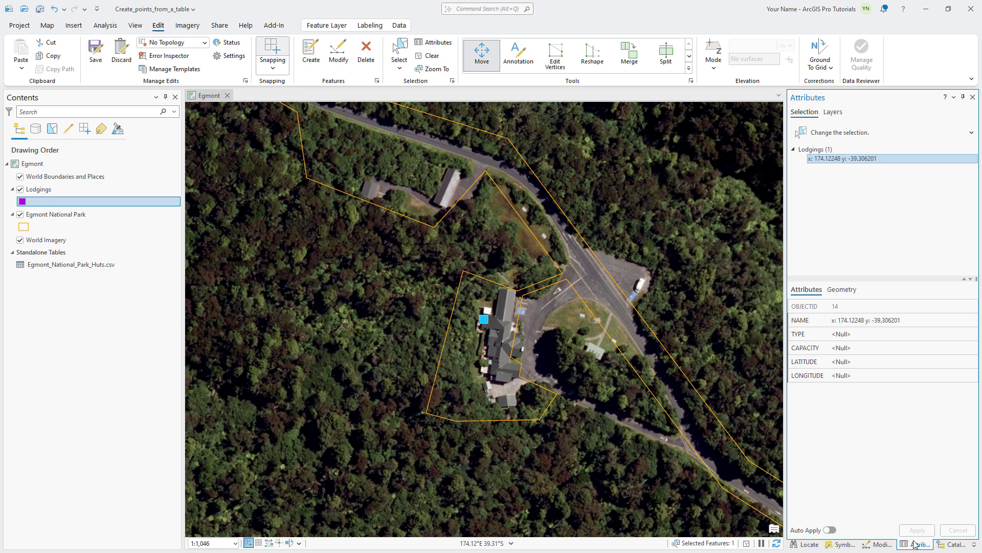
left_click(873, 321)
type("Stratford Mountain House")
key("Tab")
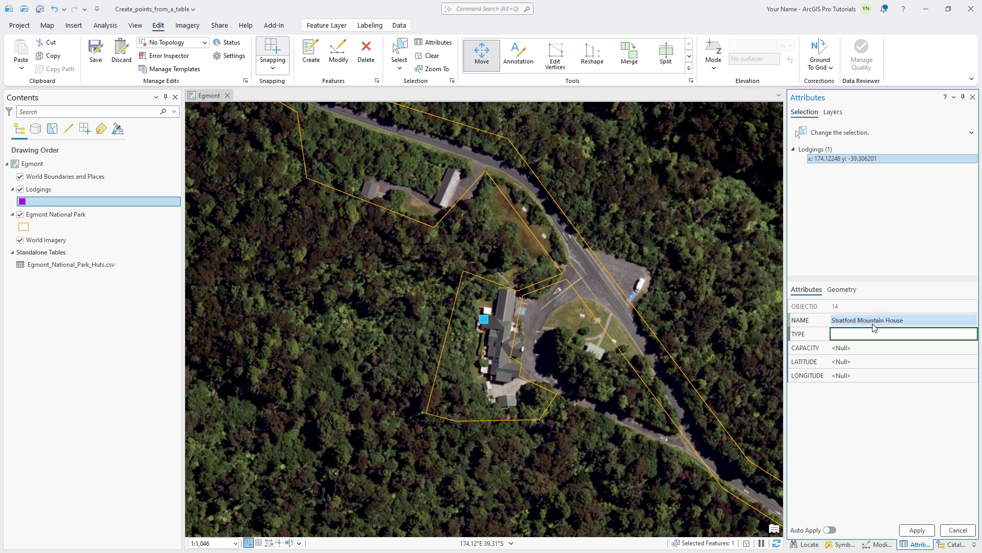
type("Hotel")
key("Tab")
type("22")
key("Tab")
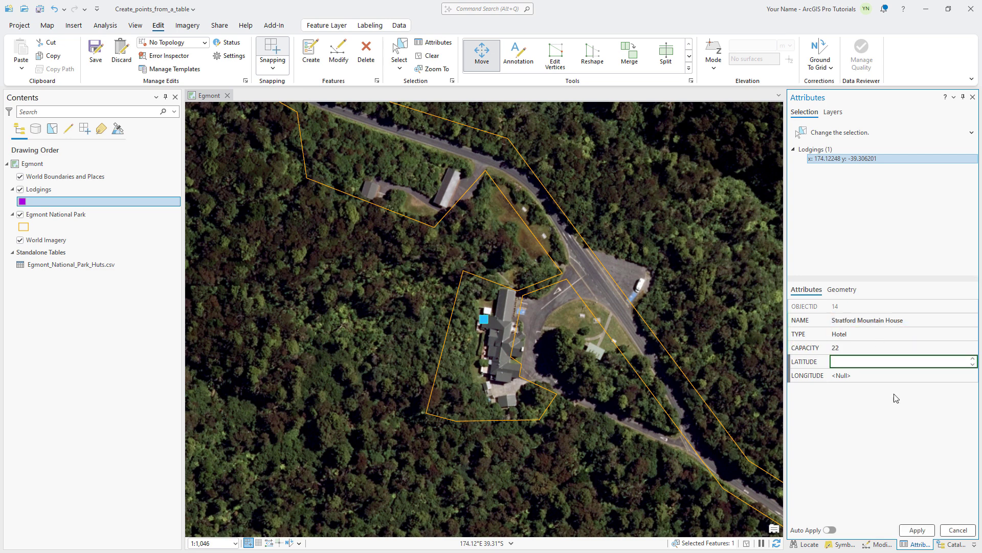
left_click(919, 528)
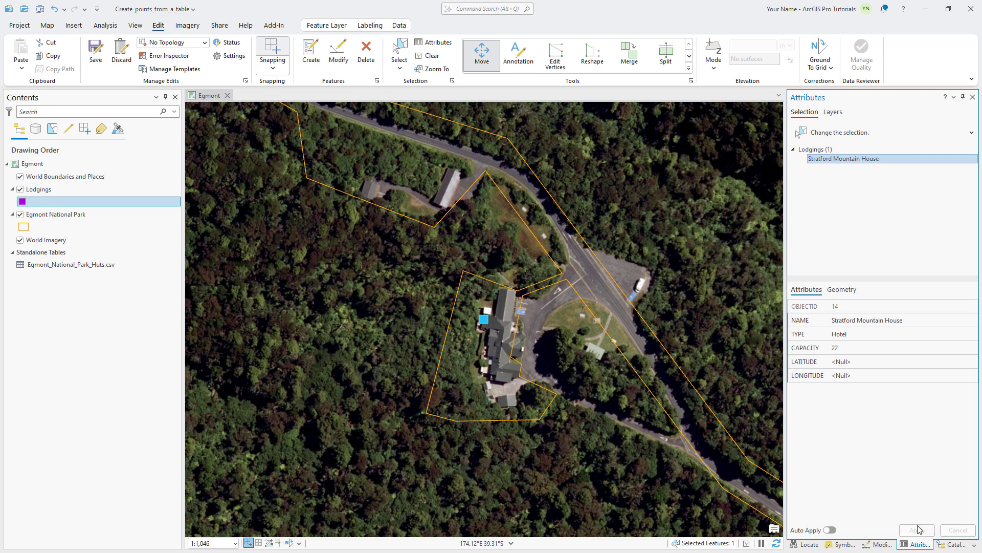
Save the Stratford Mountain House edits and deselect the point.
left_click(96, 51)
left_click(517, 294)
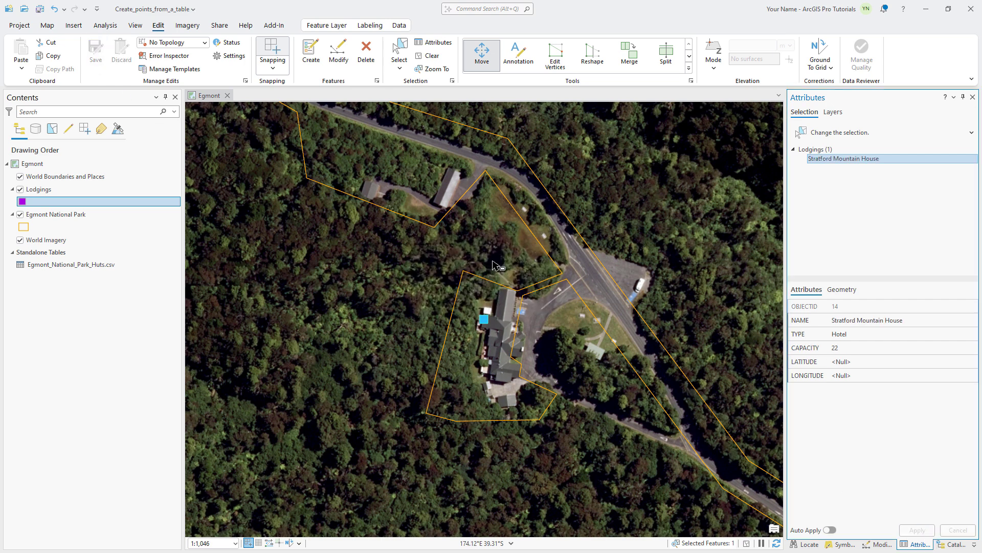
left_click(431, 57)
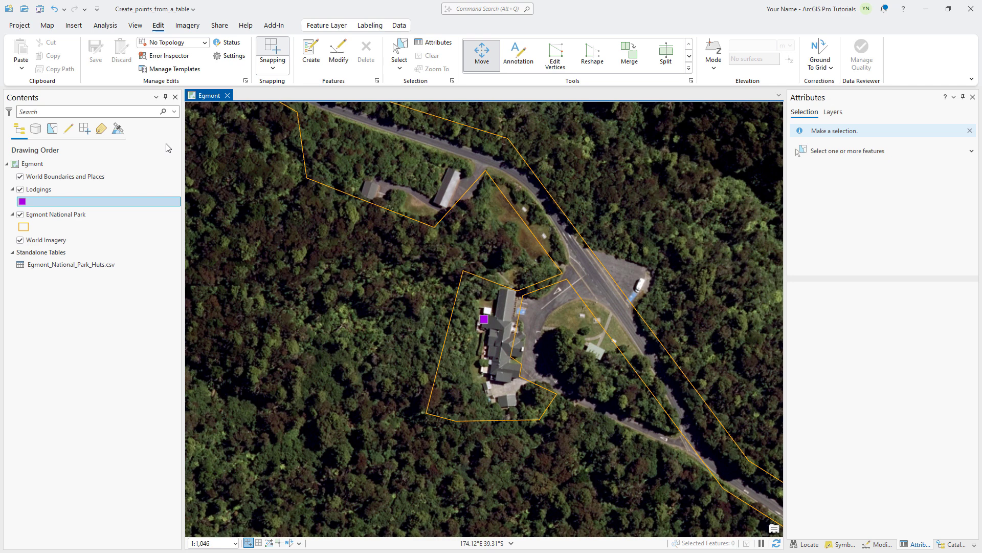
right_click(62, 188)
Close the Lodgings attribute table.
left_click(86, 248)
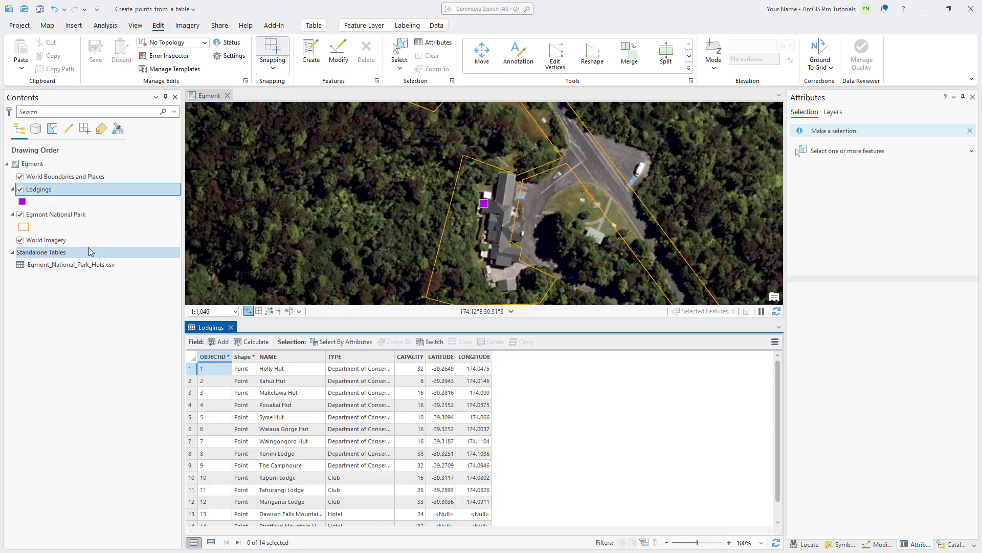
scroll(247, 444, "down", 1)
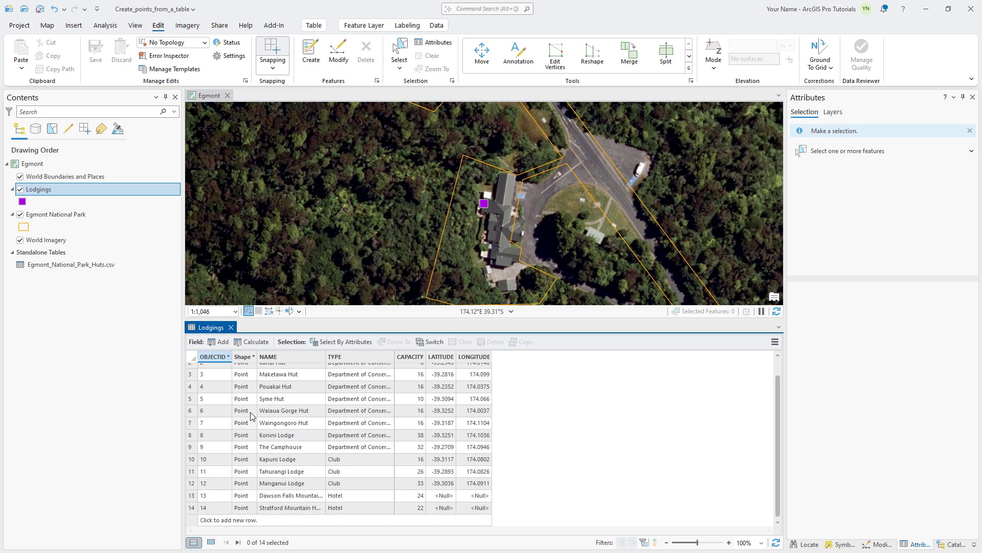
left_click(231, 327)
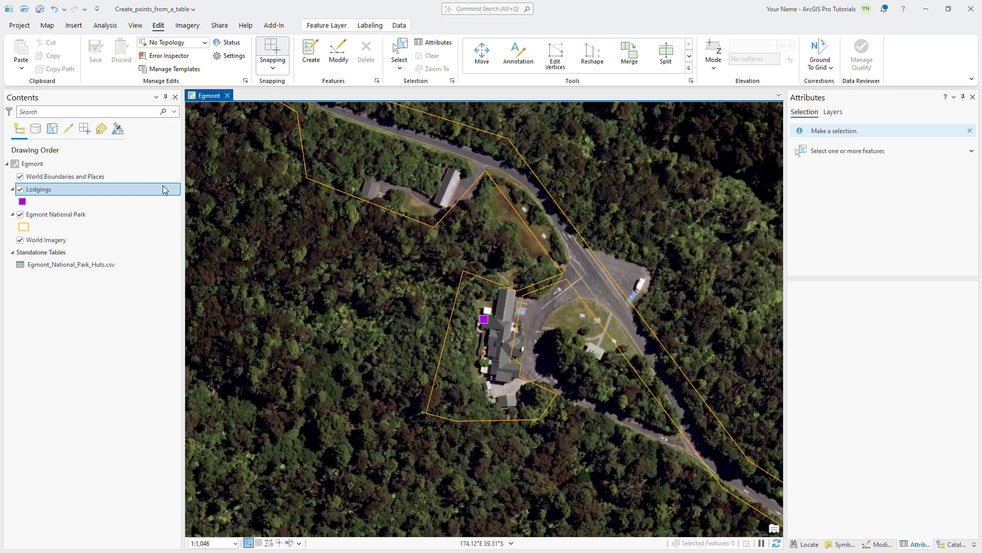
Zoom back to the Egmont National Park bookmark and bring up the Lodgings layer menu.
left_click(48, 27)
left_click(157, 68)
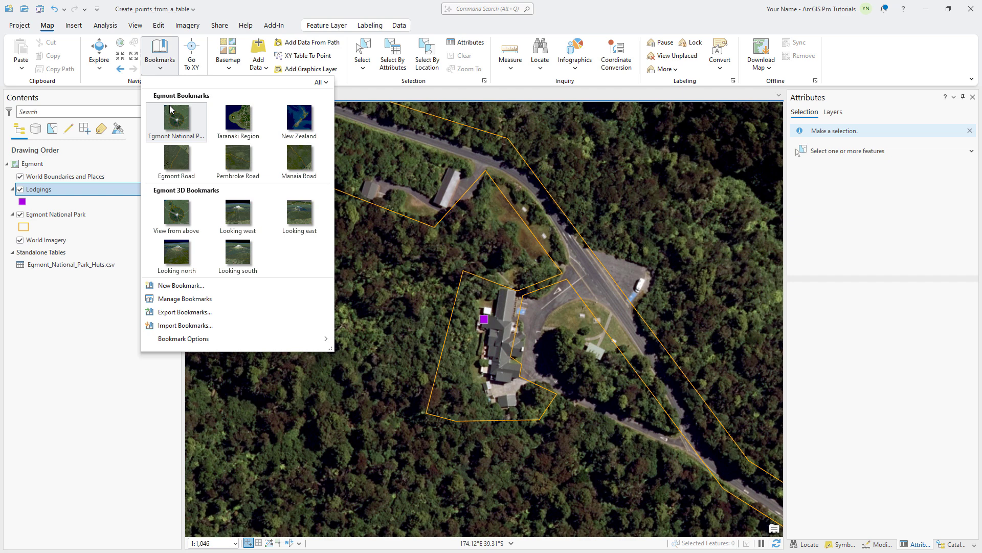
left_click(173, 117)
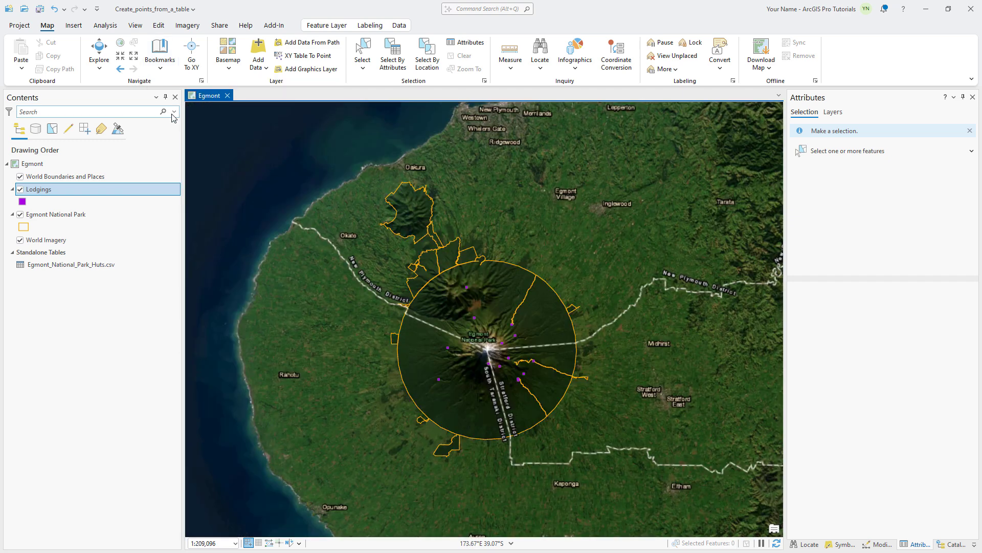
right_click(49, 190)
Copy Lodgings, open the Egmont 3D scene from Catalog's Maps, and paste the layer into it.
left_click(78, 94)
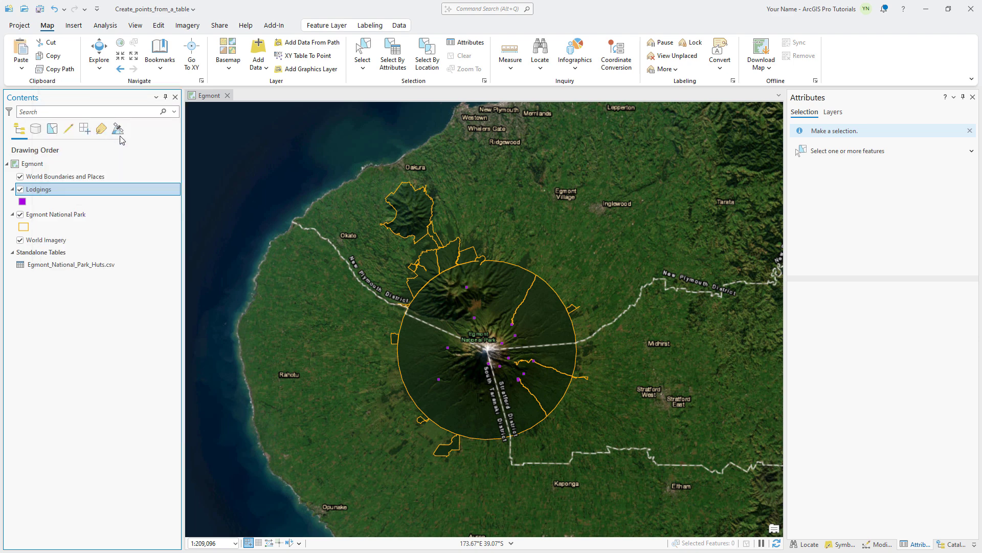
left_click(940, 546)
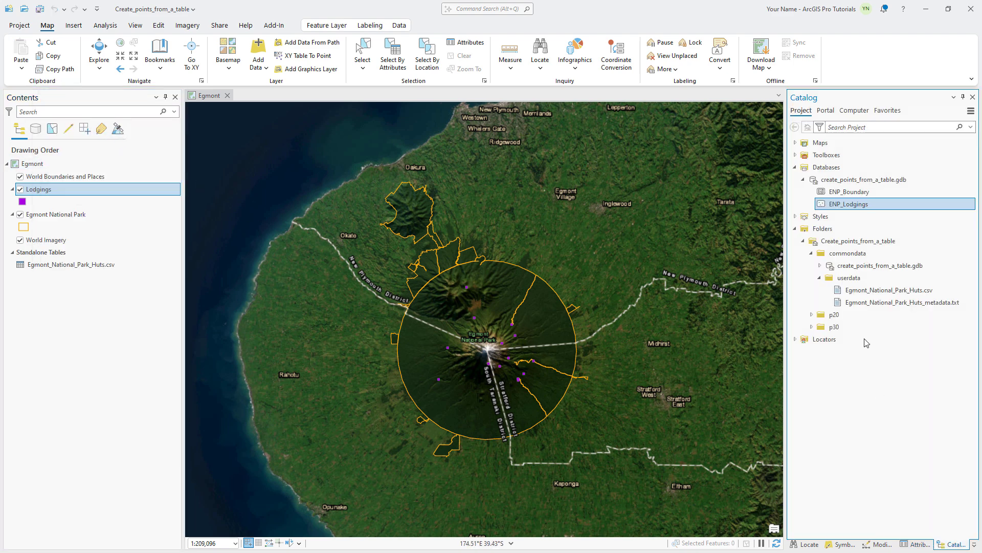
left_click(796, 142)
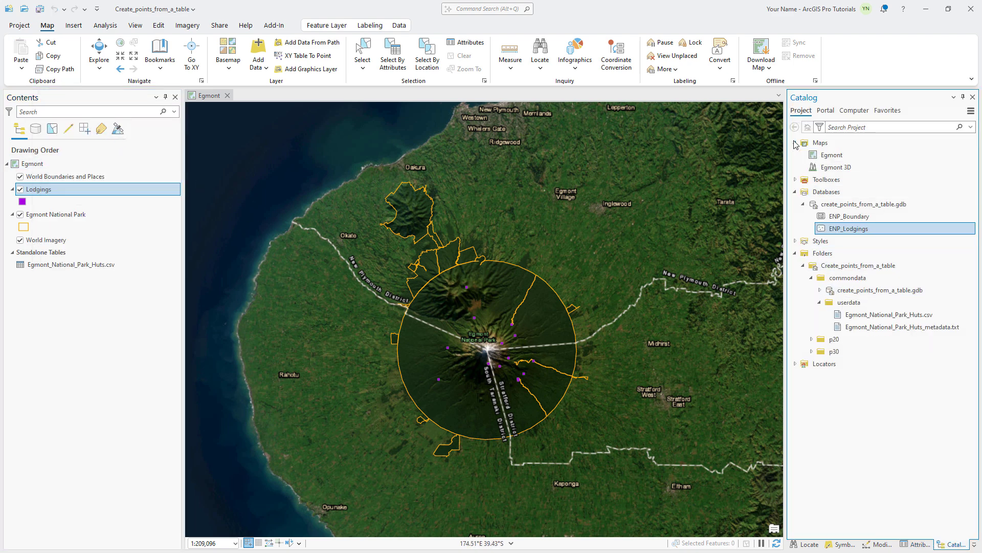
right_click(831, 173)
left_click(852, 192)
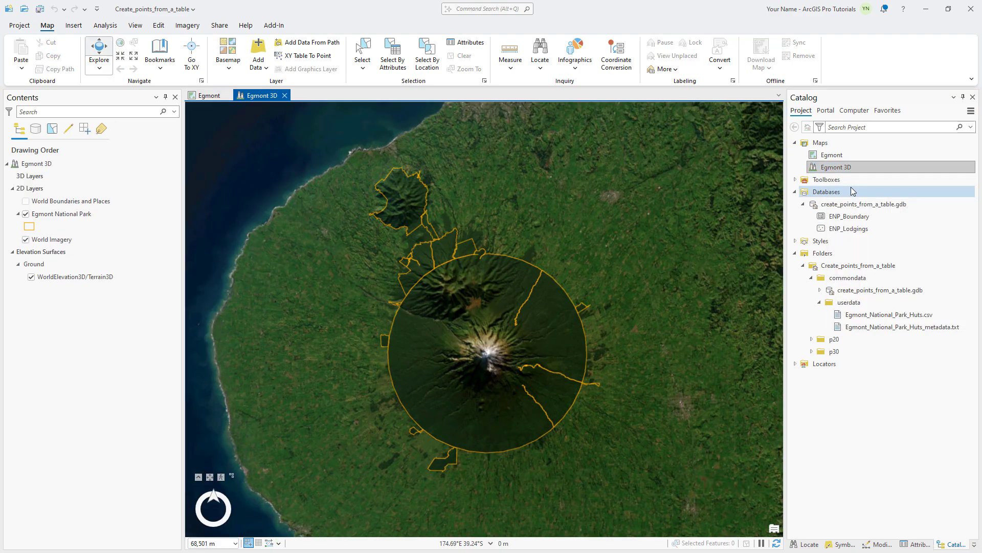
right_click(61, 163)
left_click(85, 184)
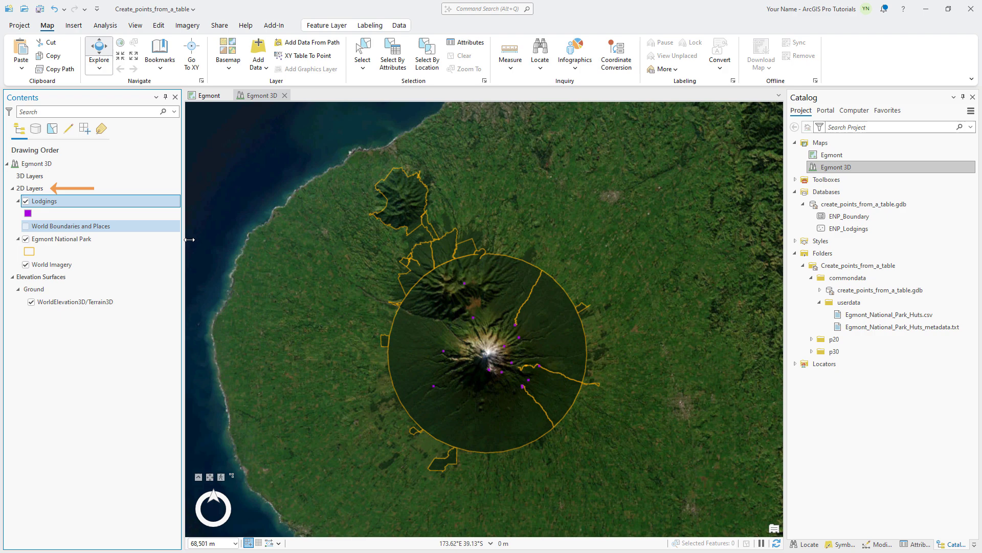
Zoom and tilt to an oblique view of the volcano, then drag Lodgings into 3D Layers.
scroll(494, 405, "up", 5)
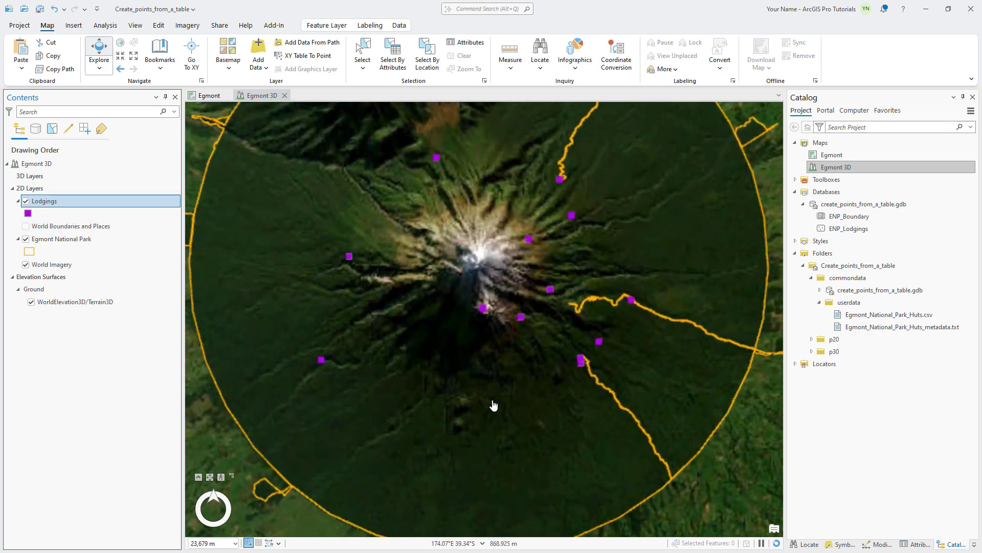
left_click_drag(492, 399, 506, 266)
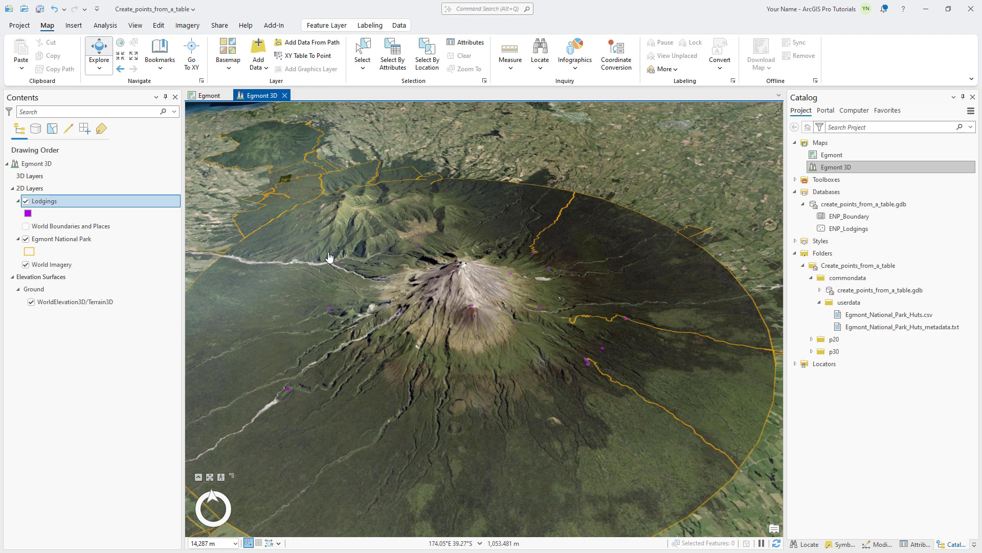
left_click_drag(57, 206, 34, 180)
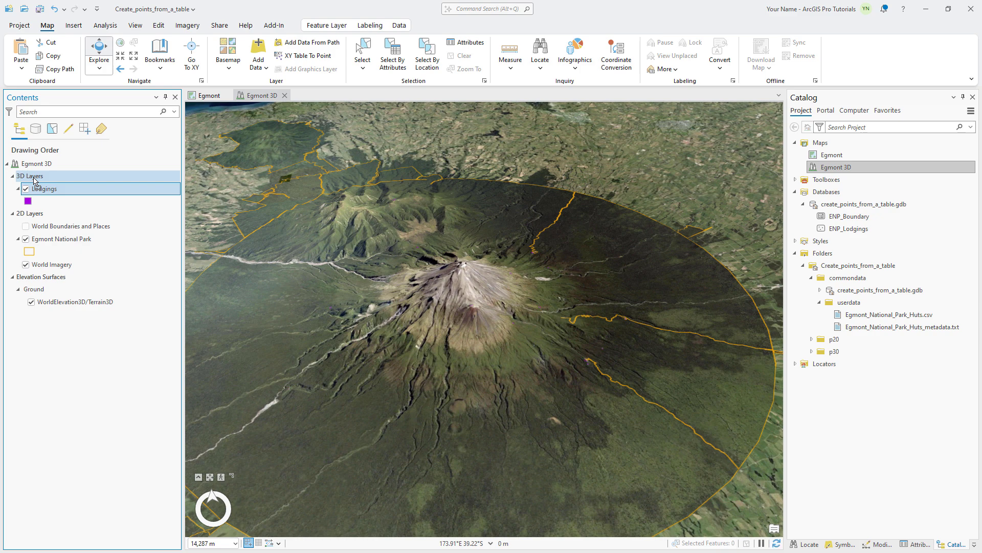
Enable Improved perspective for Lodgings' screen-unit symbols on the layer's Display properties page.
double_click(49, 190)
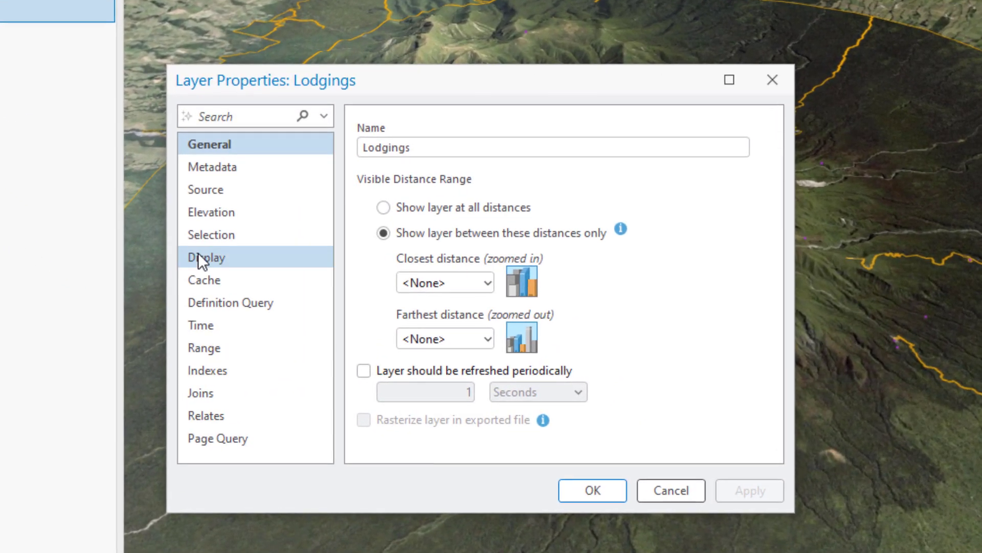
left_click(202, 259)
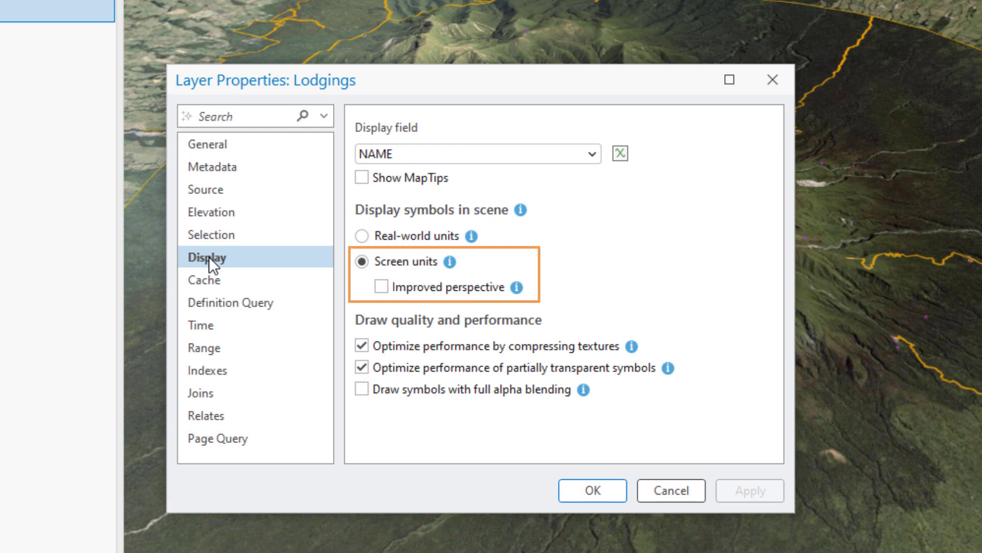
left_click(381, 287)
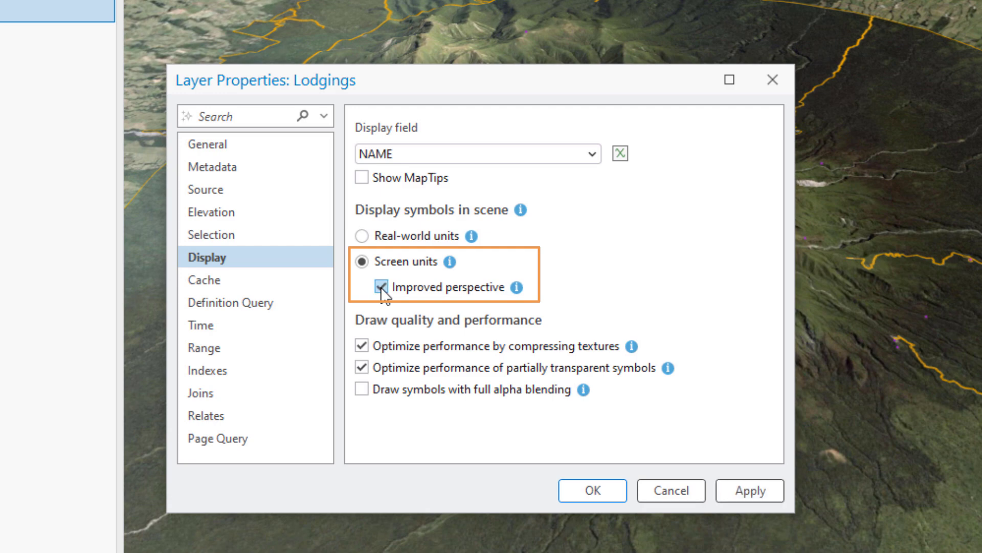
left_click(568, 488)
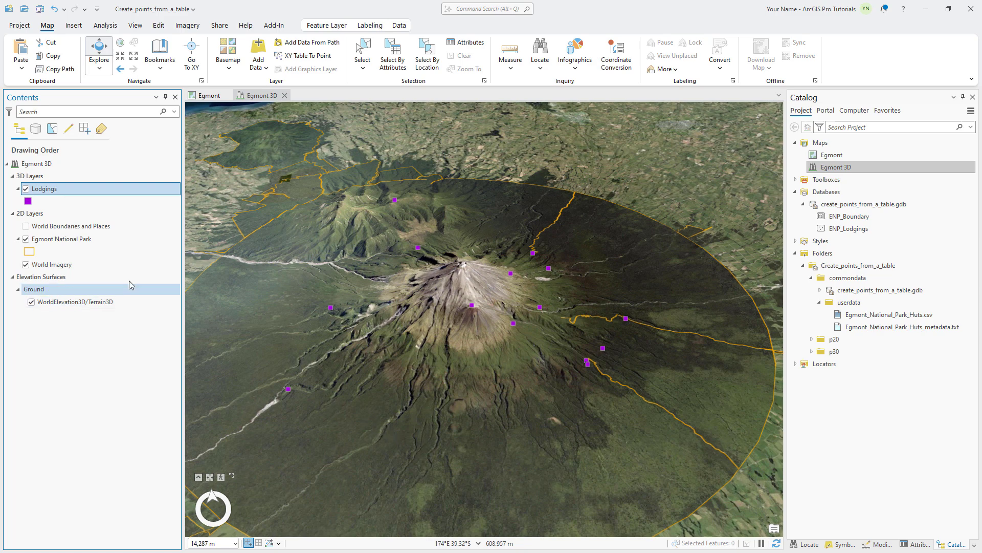
Switch the Lodgings symbol to Standing Cube from the symbol gallery.
left_click(28, 203)
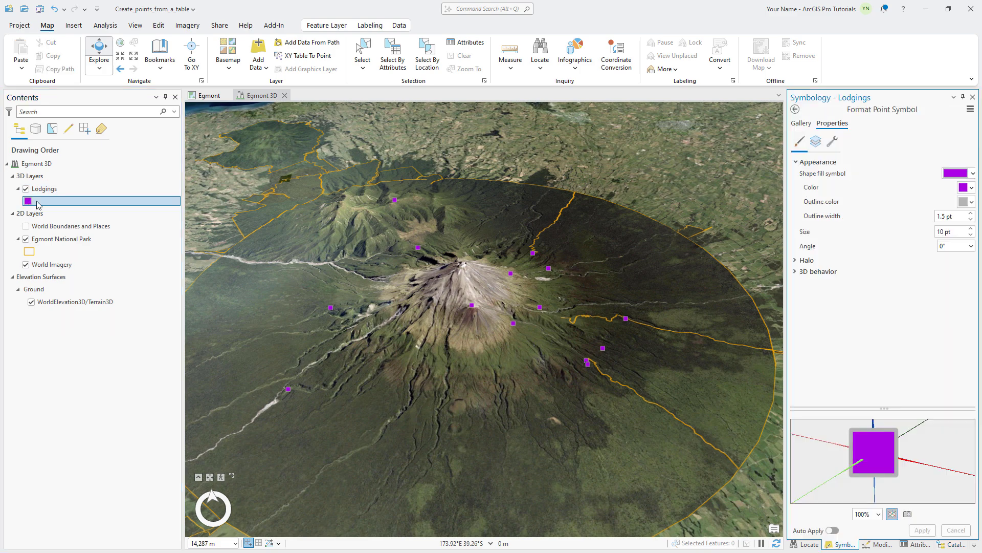
left_click(800, 125)
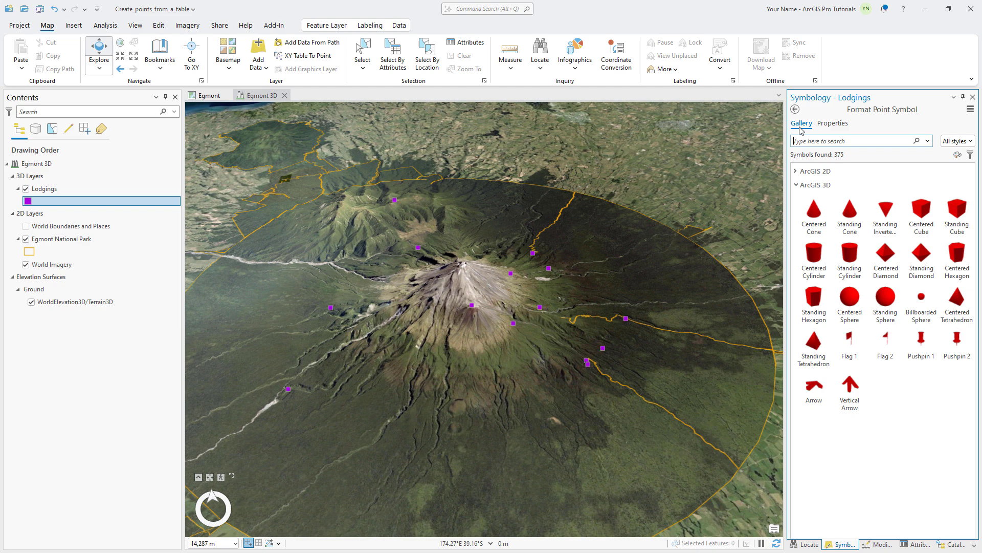
left_click(952, 216)
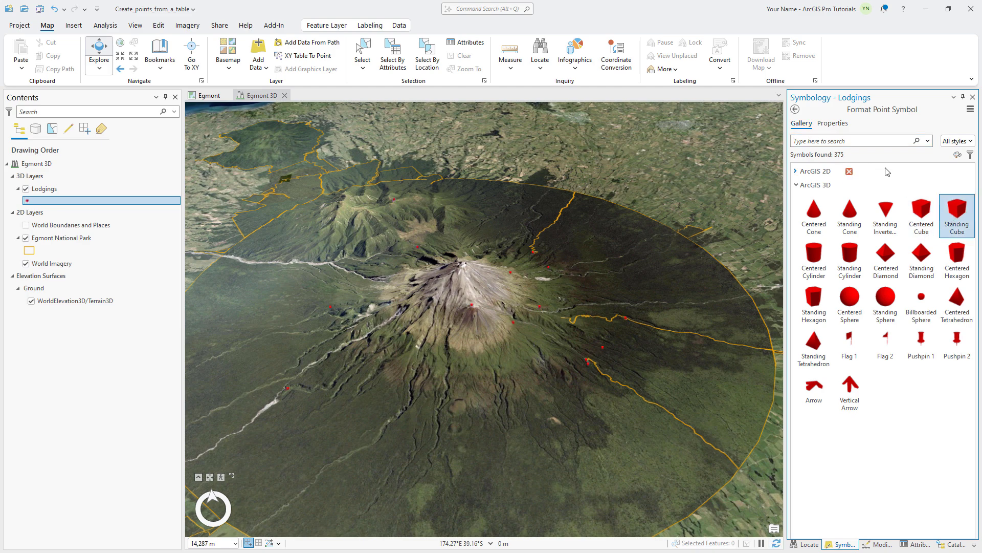
Make the cubes cyan at 9 pt, apply, and fly to the Looking east bookmark.
left_click(843, 127)
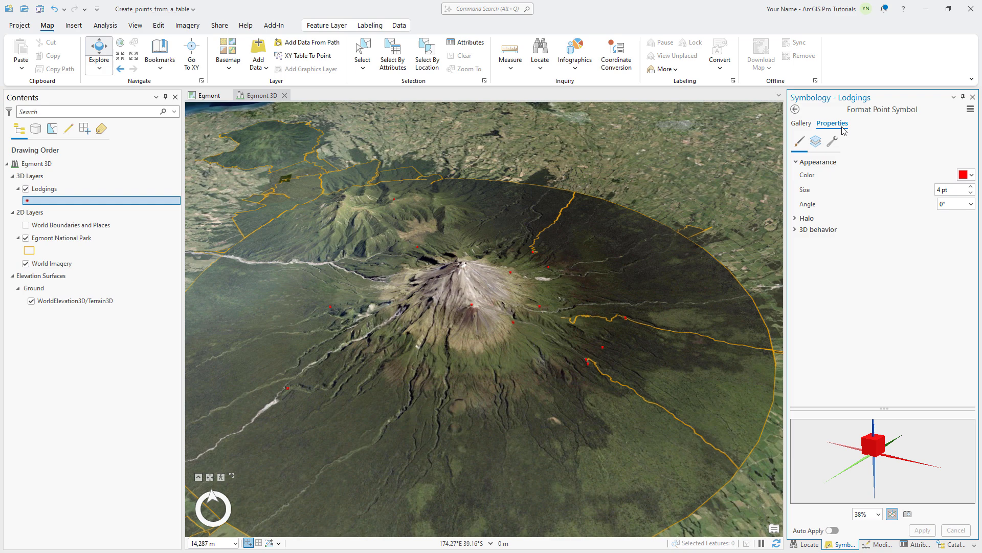
left_click(964, 175)
left_click(924, 241)
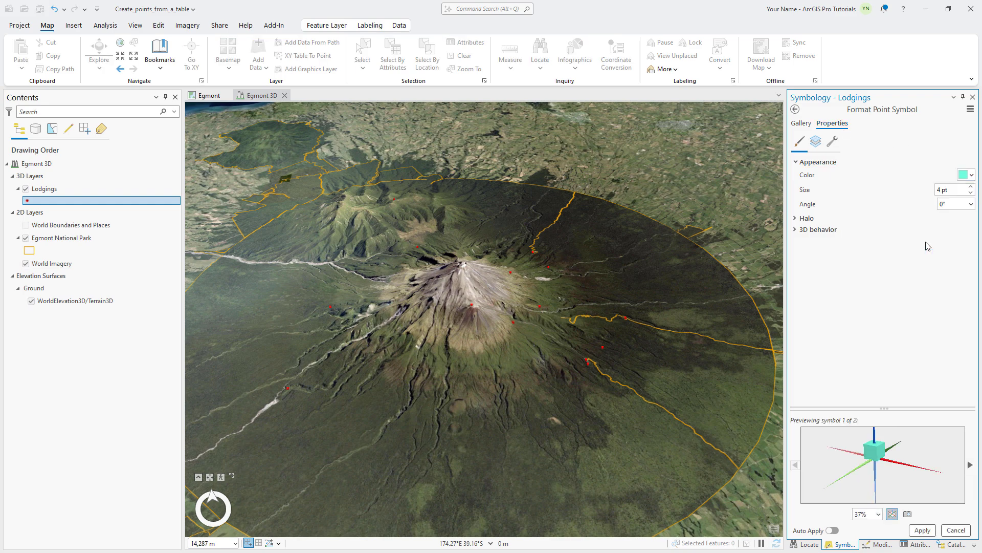
left_click_drag(955, 189, 934, 191)
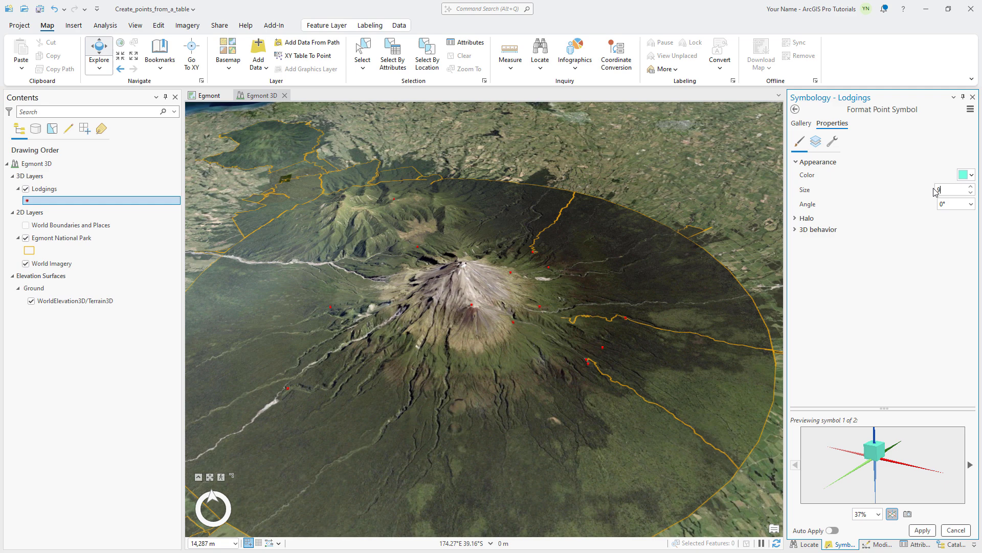
type("9")
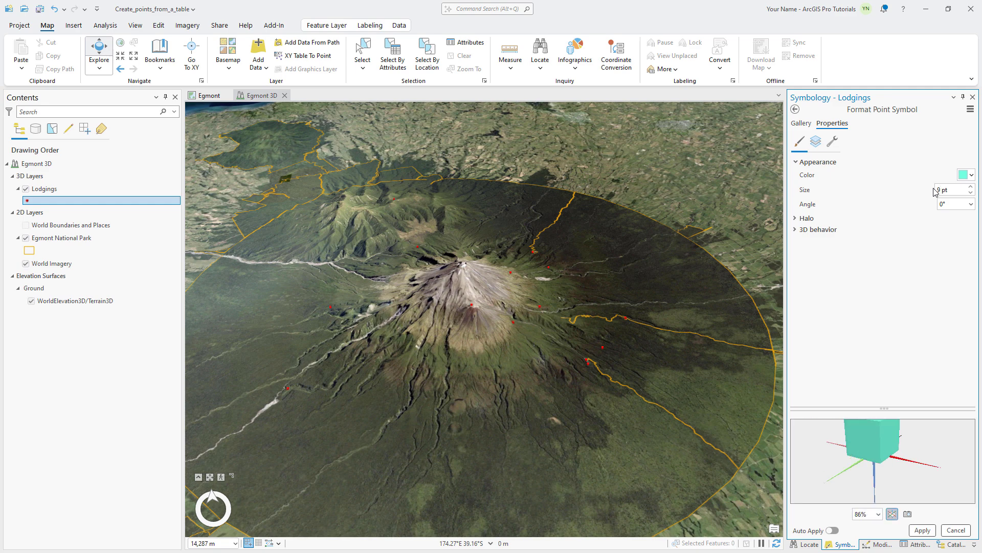
left_click(922, 530)
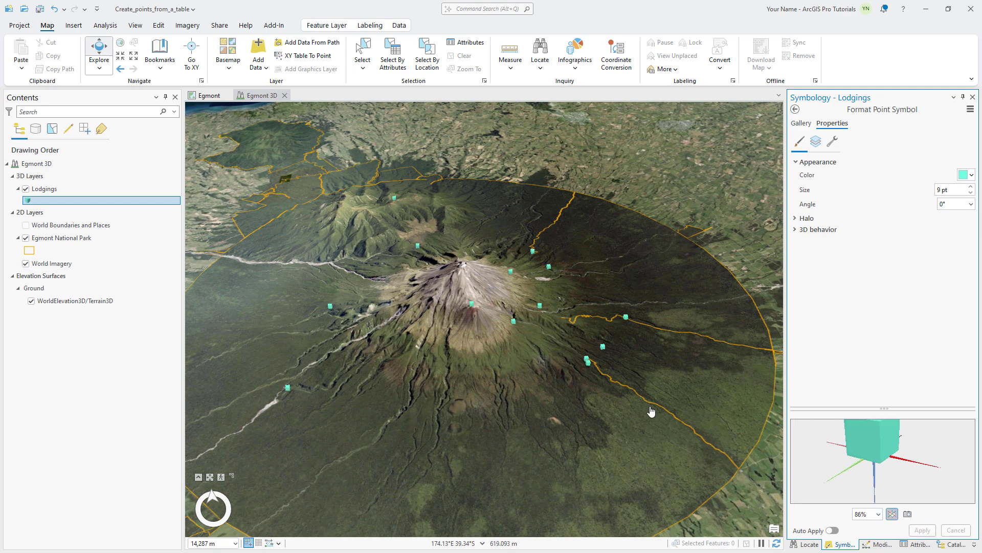
left_click(159, 65)
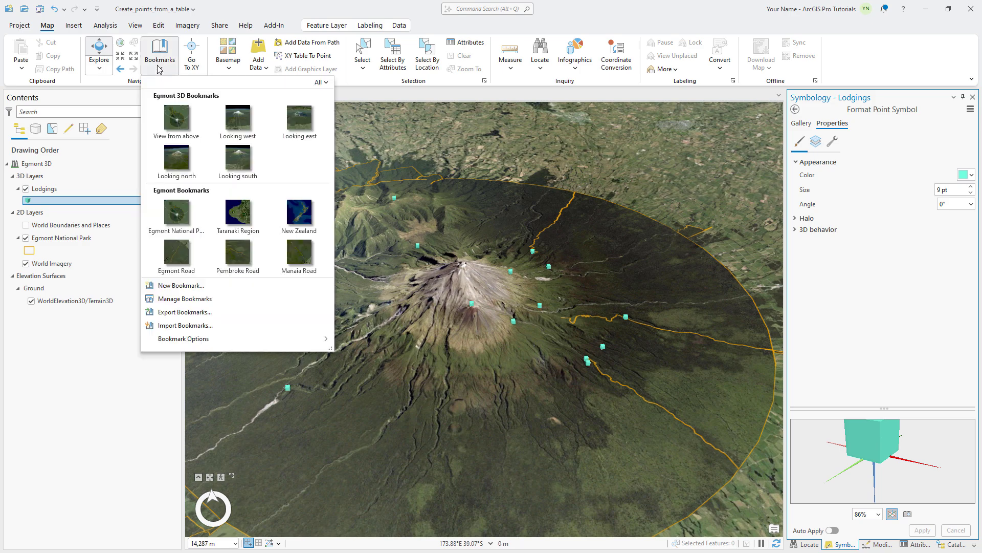
left_click(299, 120)
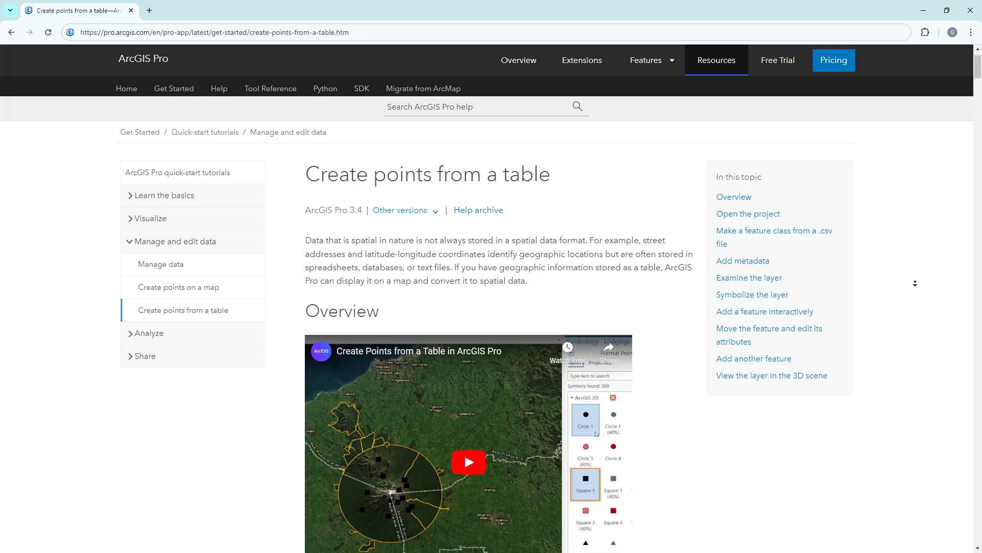
Autoscroll the Help tutorial down to step 8 about naming the output ENP_Lodgings.
middle_click(916, 295)
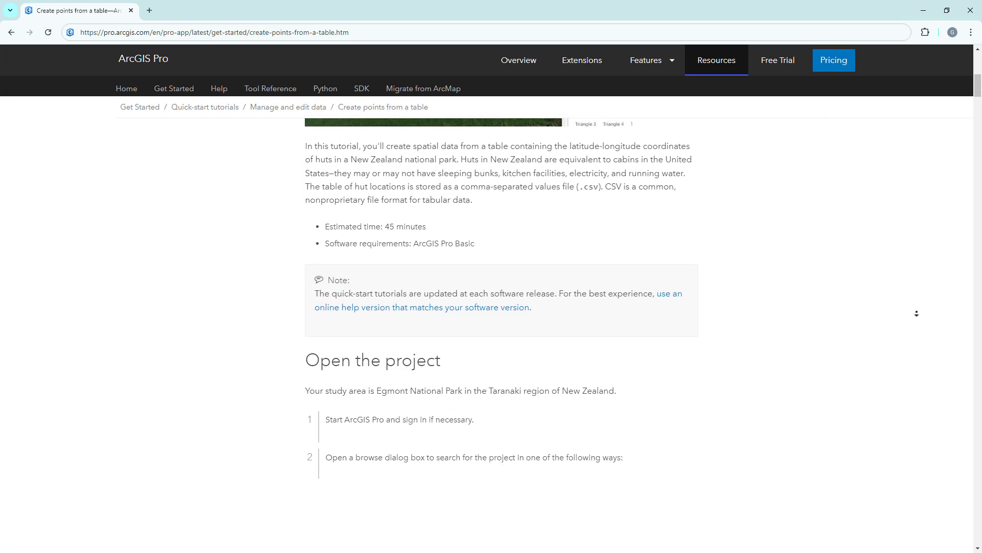